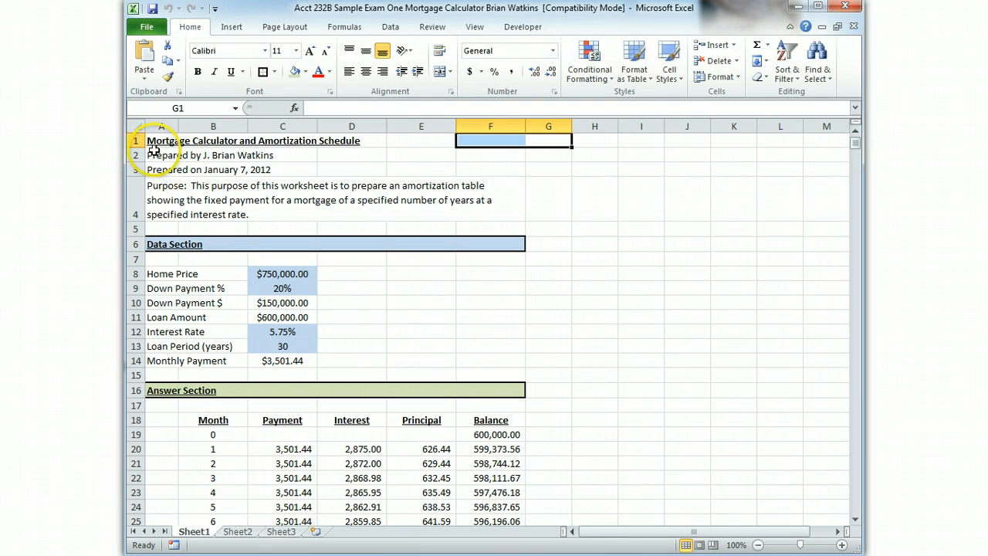
Step: Review the heading block in A1:G5, the worksheet's print preview and the data section of the mortgage calculator
{"action": "left_click_drag", "start_coordinate": [155, 142], "coordinate": [562, 223]}
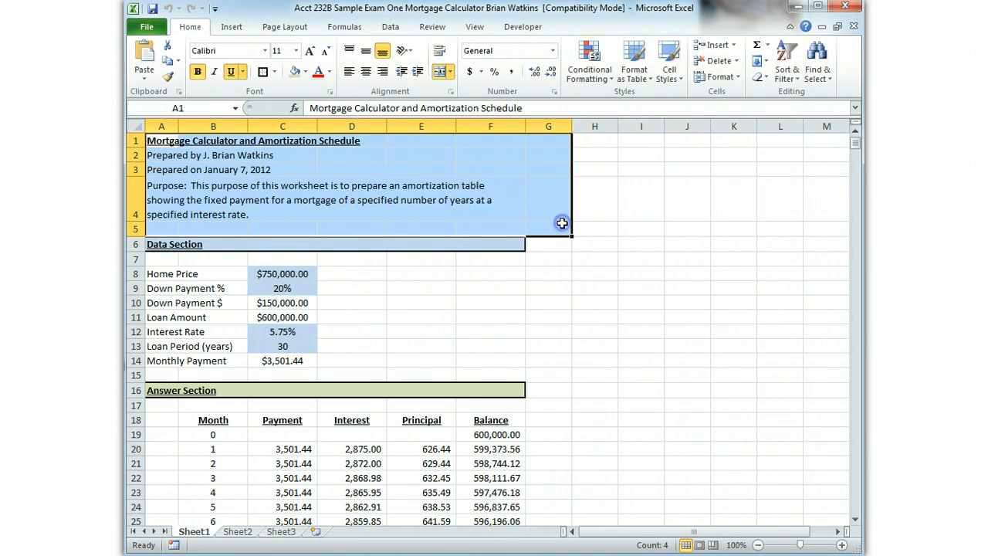
{"action": "left_click", "coordinate": [654, 248]}
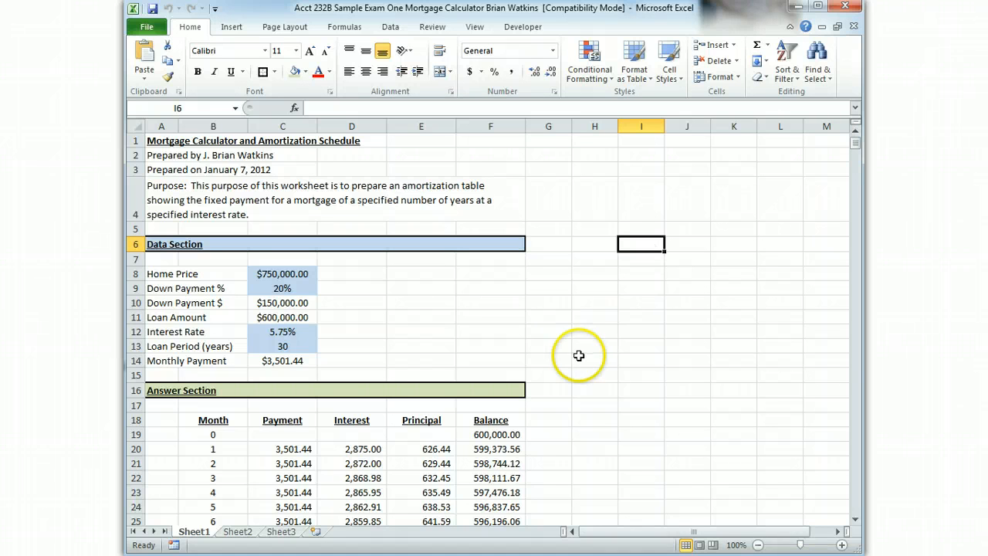
{"action": "left_click", "coordinate": [156, 31]}
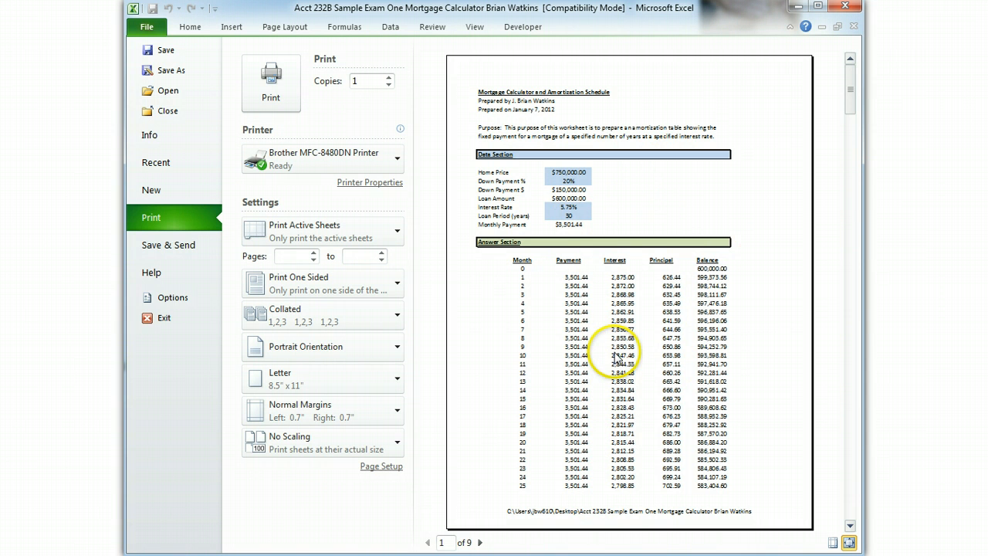
{"action": "left_click", "coordinate": [189, 28]}
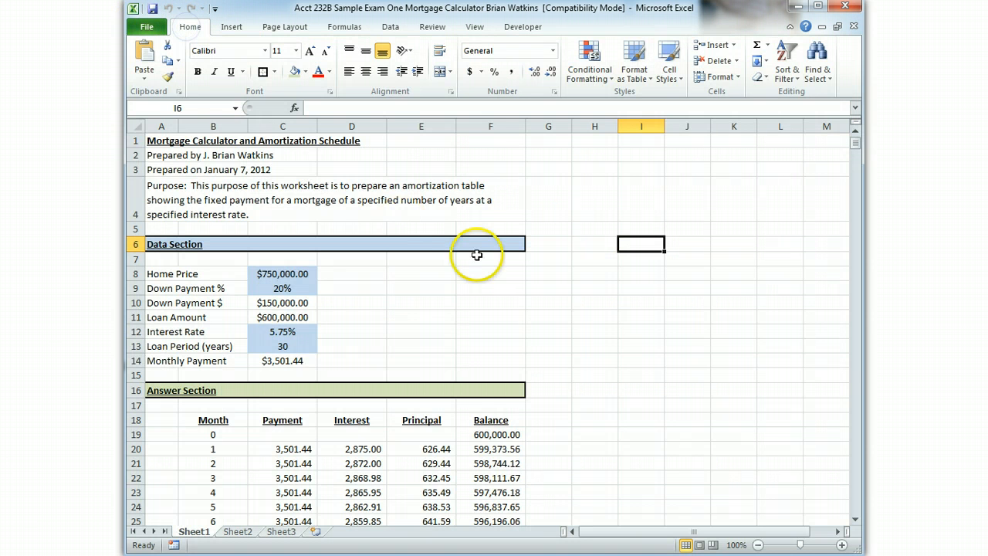
{"action": "scroll", "coordinate": [505, 340], "scroll_direction": "down", "scroll_amount": 1}
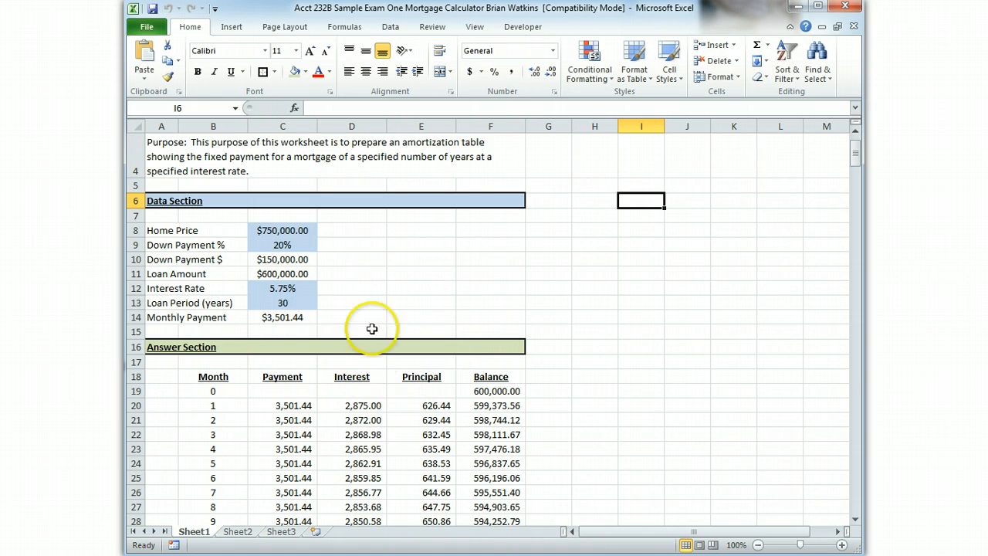
{"action": "scroll", "coordinate": [249, 236], "scroll_direction": "up", "scroll_amount": 1}
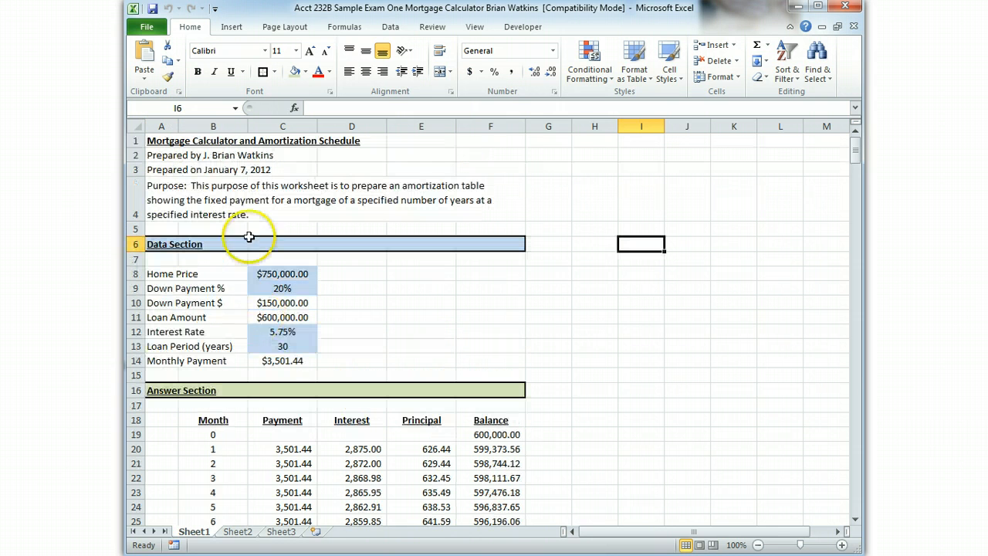
Step: Widen column A slightly, and narrow column B before widening it again until the data labels fit
{"action": "mouse_move", "coordinate": [178, 125]}
{"action": "left_mouse_down"}
{"action": "mouse_move", "coordinate": [213, 132]}
{"action": "mouse_move", "coordinate": [181, 127]}
{"action": "left_mouse_up"}
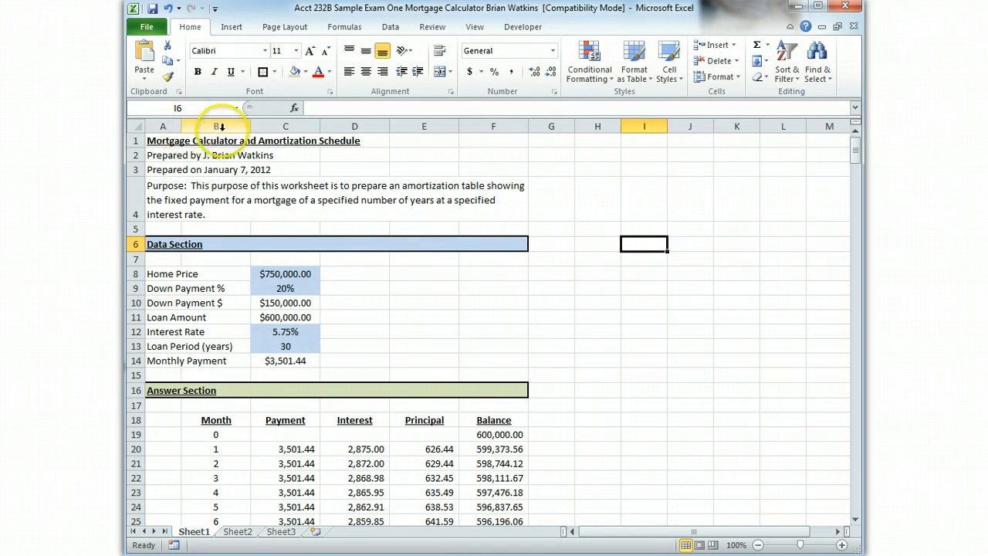
{"action": "left_click_drag", "start_coordinate": [251, 127], "coordinate": [225, 128]}
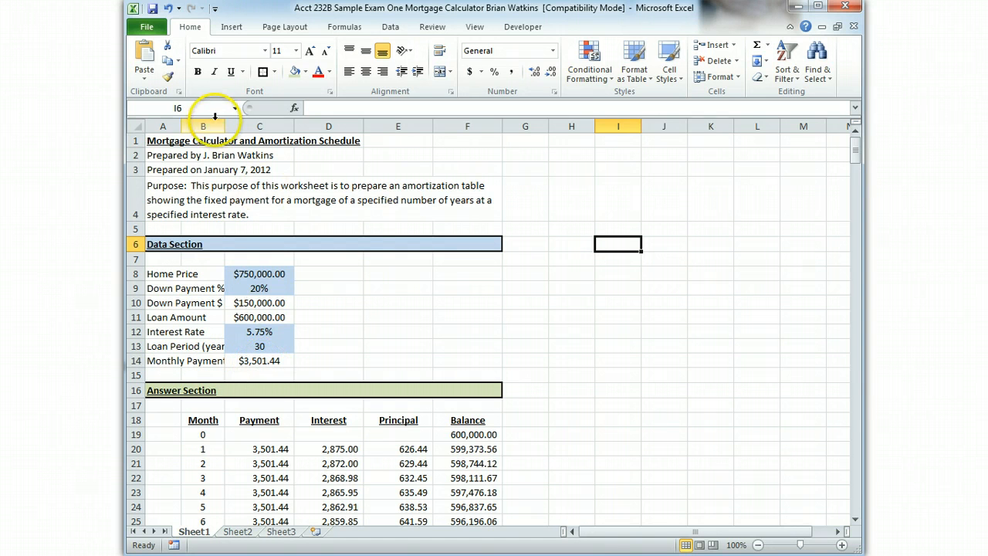
{"action": "left_click_drag", "start_coordinate": [225, 125], "coordinate": [252, 128]}
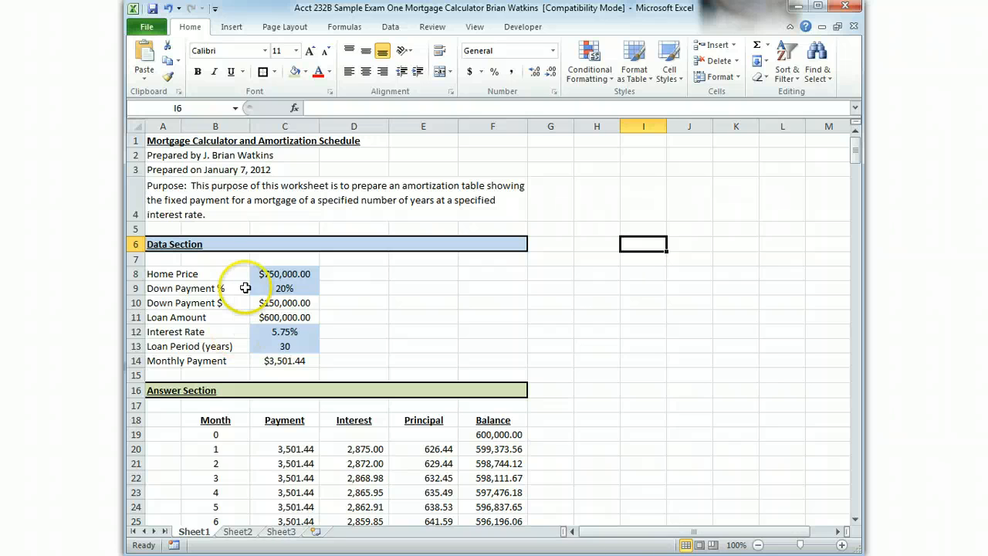
Step: Examine the available border styles and the contents and formulas of data section cells C8 through C14
{"action": "left_click", "coordinate": [274, 71]}
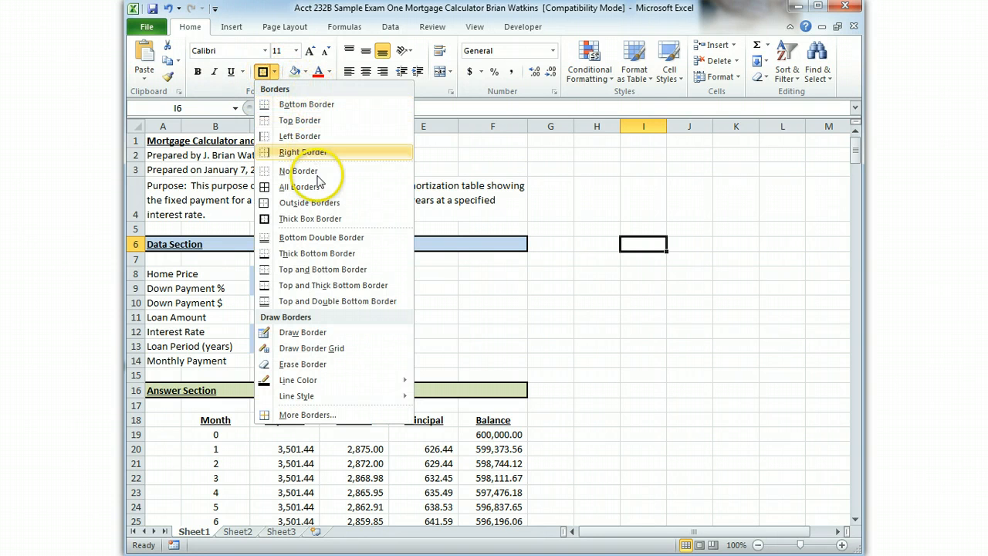
{"action": "left_click", "coordinate": [259, 15]}
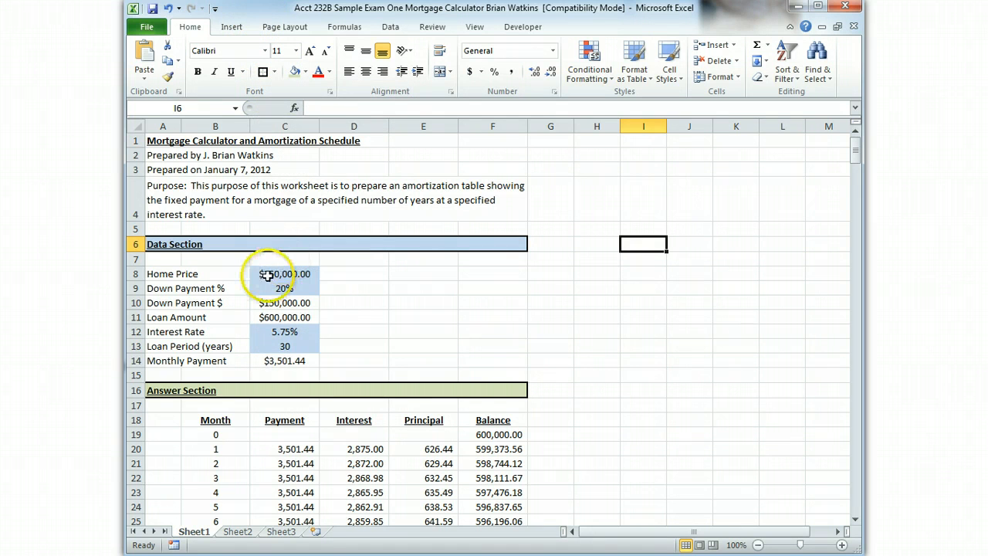
{"action": "left_click", "coordinate": [266, 275]}
{"action": "left_click", "coordinate": [266, 288]}
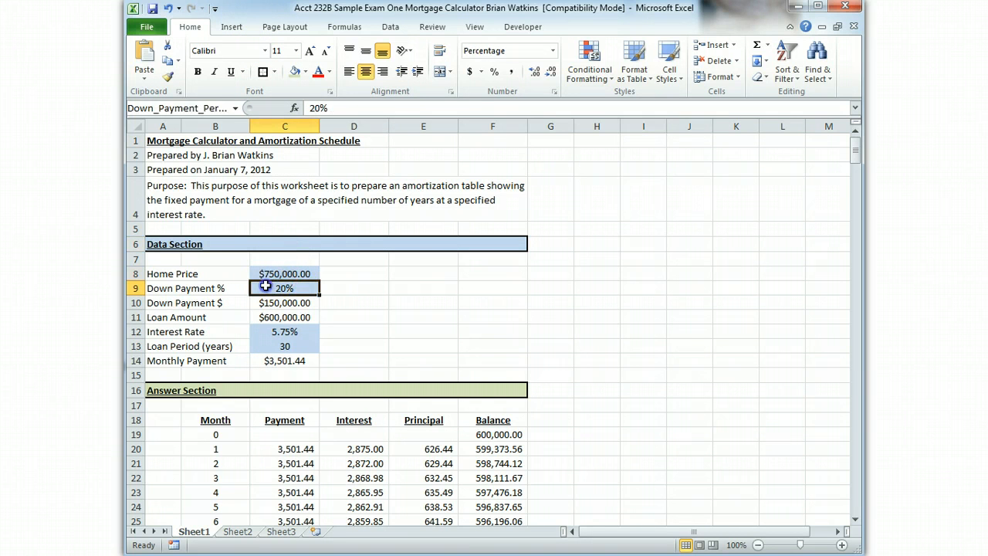
{"action": "left_click", "coordinate": [267, 304]}
{"action": "left_click", "coordinate": [263, 318]}
{"action": "left_click", "coordinate": [262, 332]}
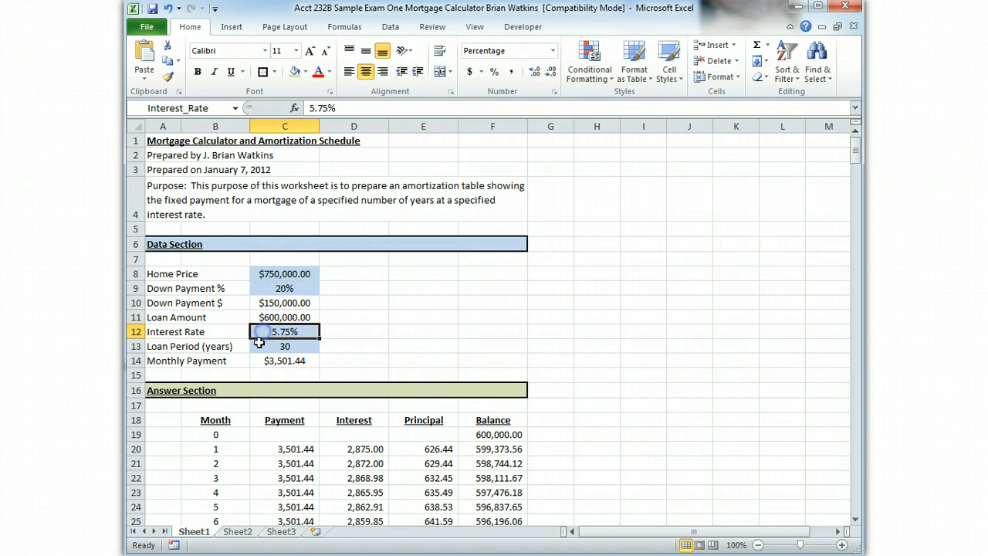
{"action": "left_click", "coordinate": [260, 348]}
{"action": "left_click", "coordinate": [266, 359]}
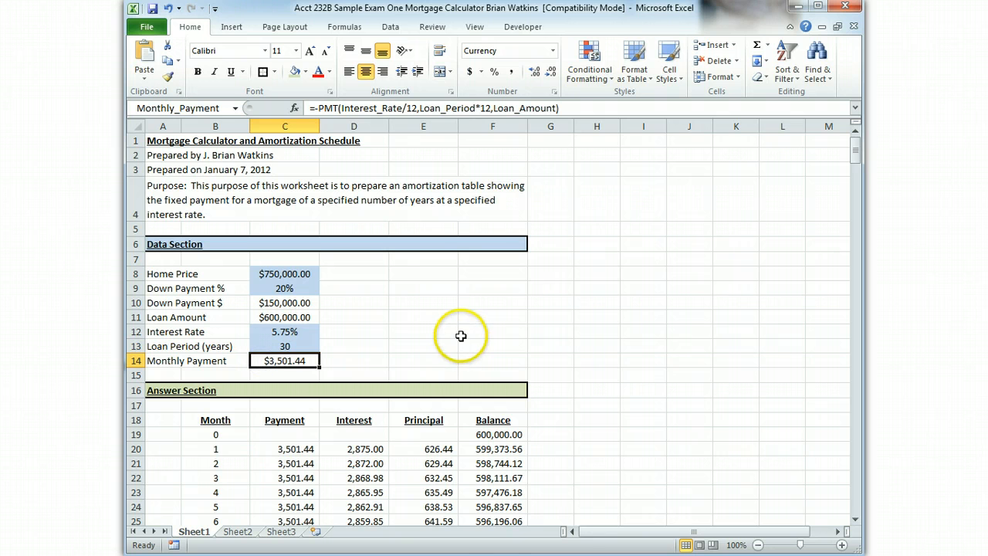
{"action": "left_click", "coordinate": [359, 320]}
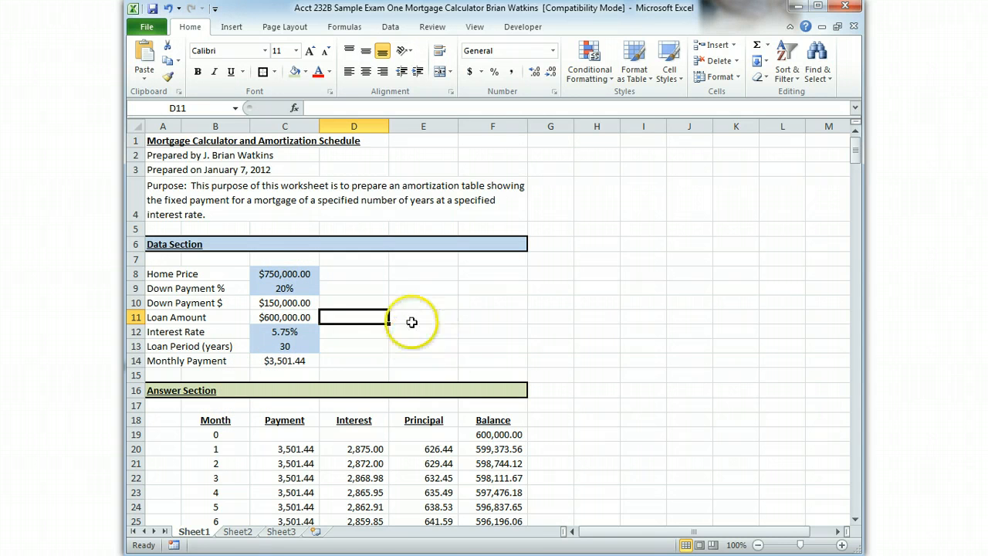
{"action": "left_click_drag", "start_coordinate": [287, 274], "coordinate": [278, 361]}
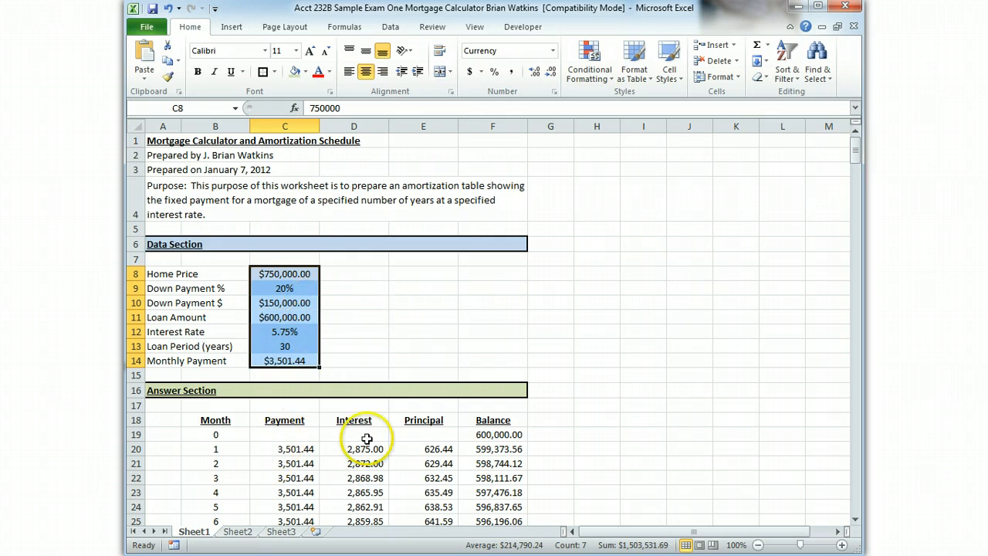
{"action": "left_click", "coordinate": [393, 322]}
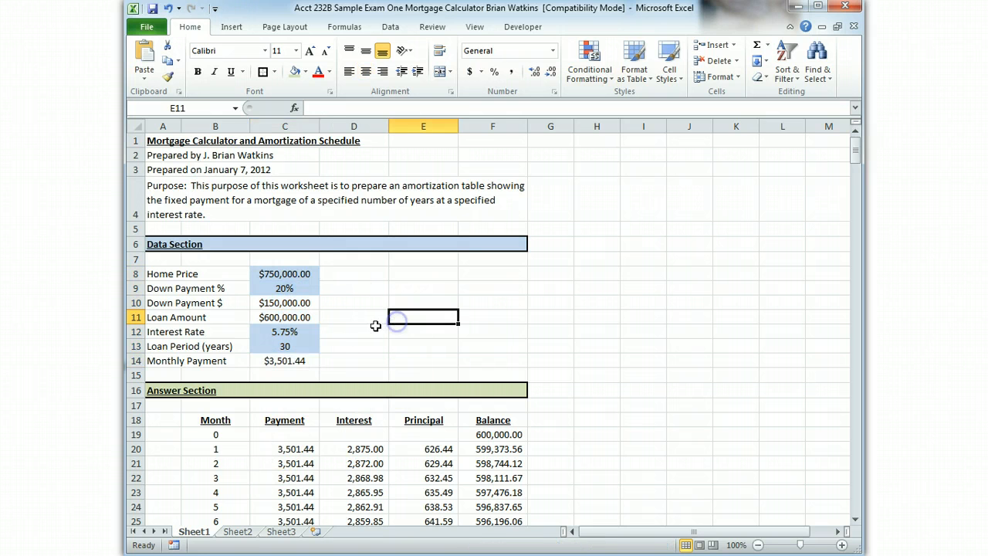
Step: Reduce the interest rate in C12 to whole-percent display and restore its two decimals, then select the down payment percentage
{"action": "left_click", "coordinate": [287, 331]}
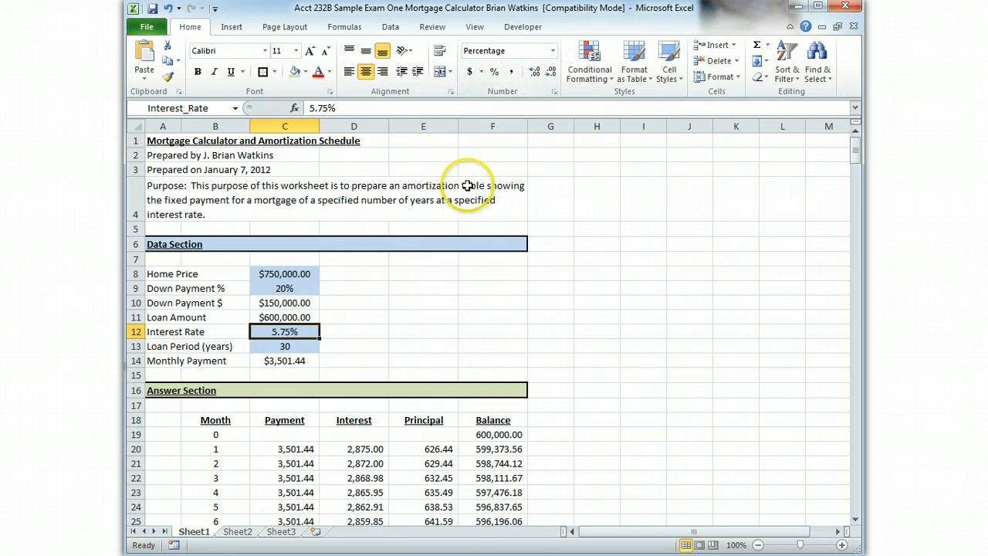
{"action": "left_click", "coordinate": [551, 74]}
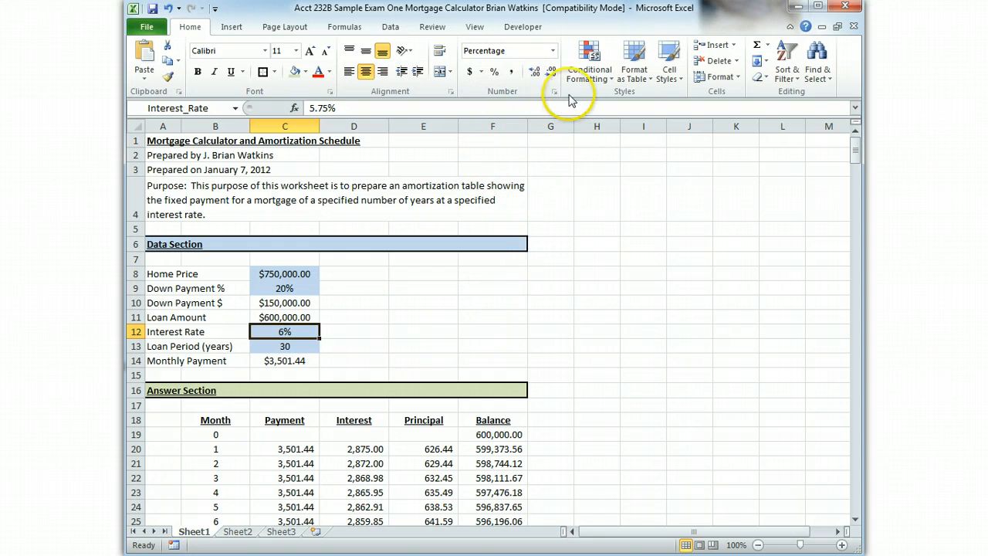
{"action": "left_click", "coordinate": [532, 72]}
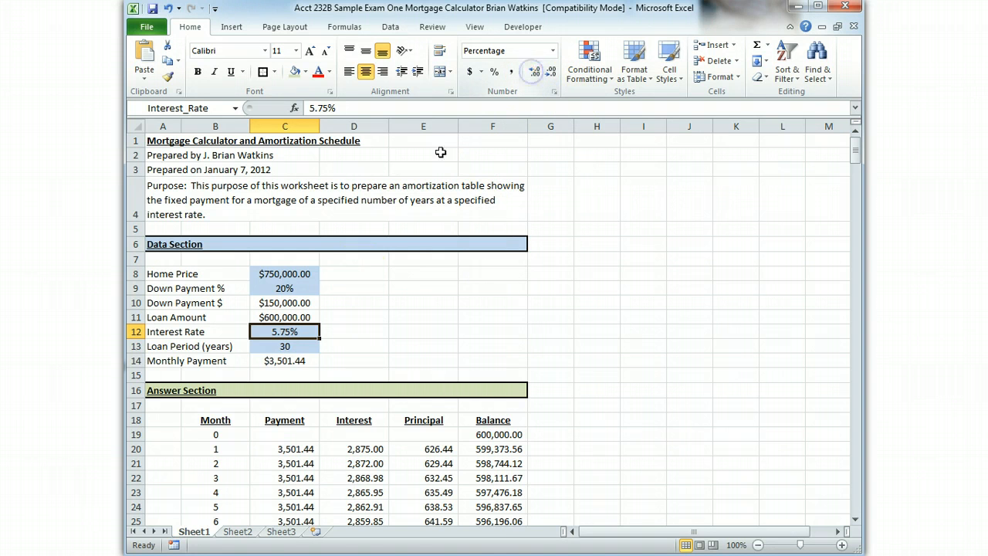
{"action": "left_click", "coordinate": [298, 291]}
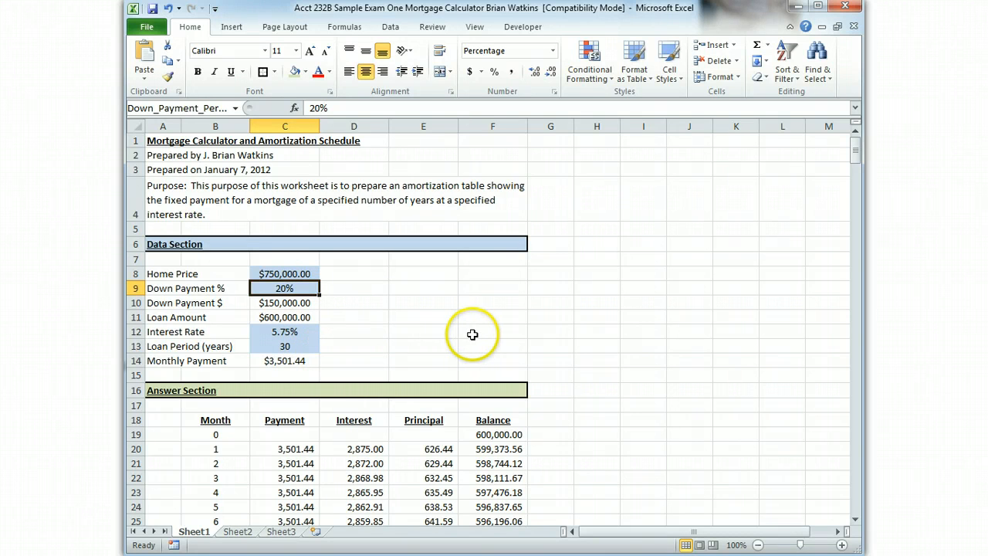
Step: Set the width of columns B through F to 9, and widen columns F and C until their amounts fit
{"action": "scroll", "coordinate": [469, 332], "scroll_direction": "down", "scroll_amount": 1}
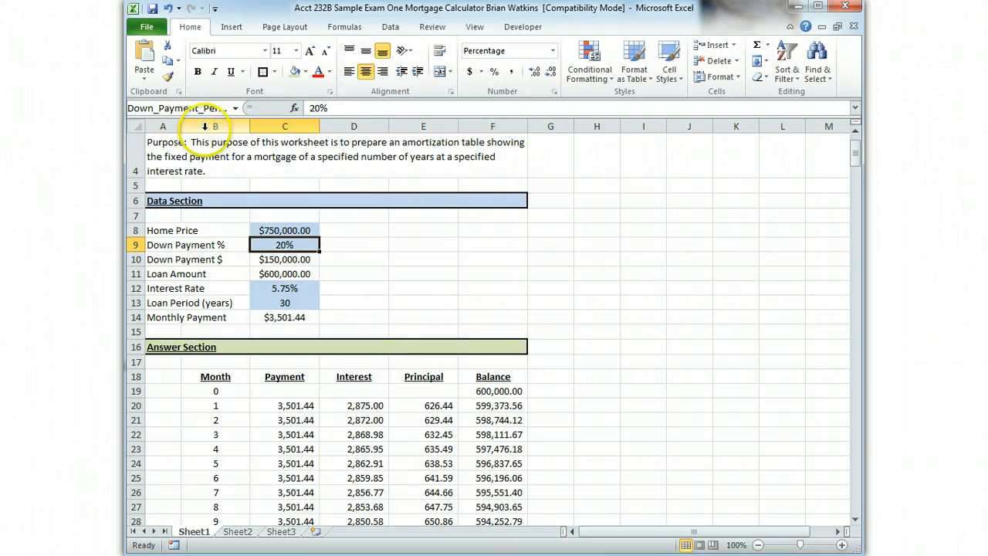
{"action": "left_click_drag", "start_coordinate": [216, 126], "coordinate": [494, 132]}
{"action": "right_click", "coordinate": [420, 227]}
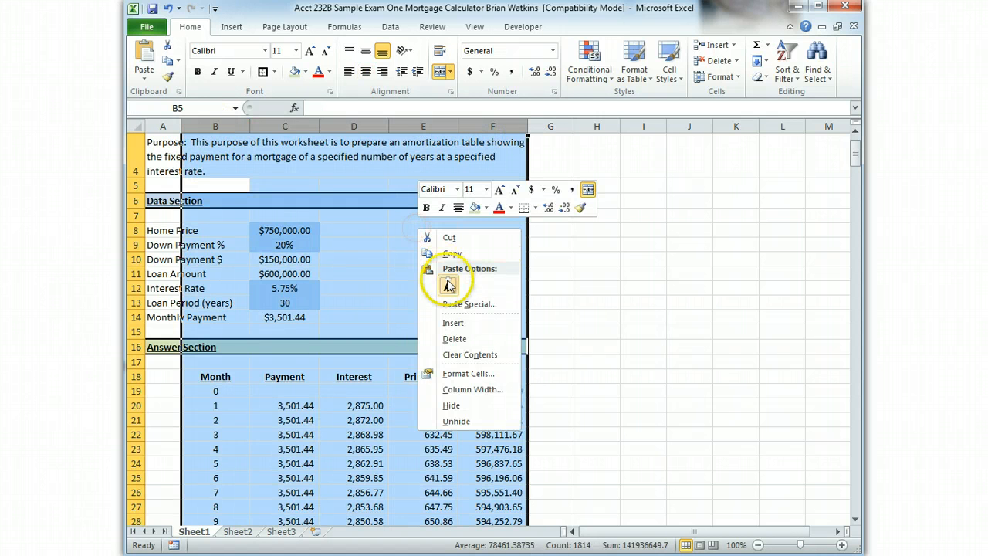
{"action": "left_click", "coordinate": [468, 389]}
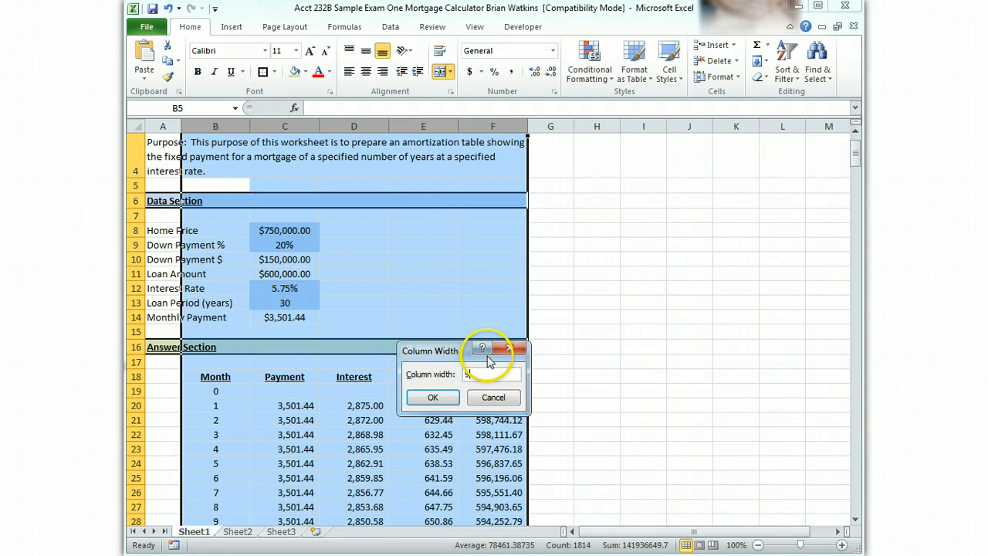
{"action": "type", "text": "9"}
{"action": "key", "text": "Return"}
{"action": "left_click", "coordinate": [602, 305]}
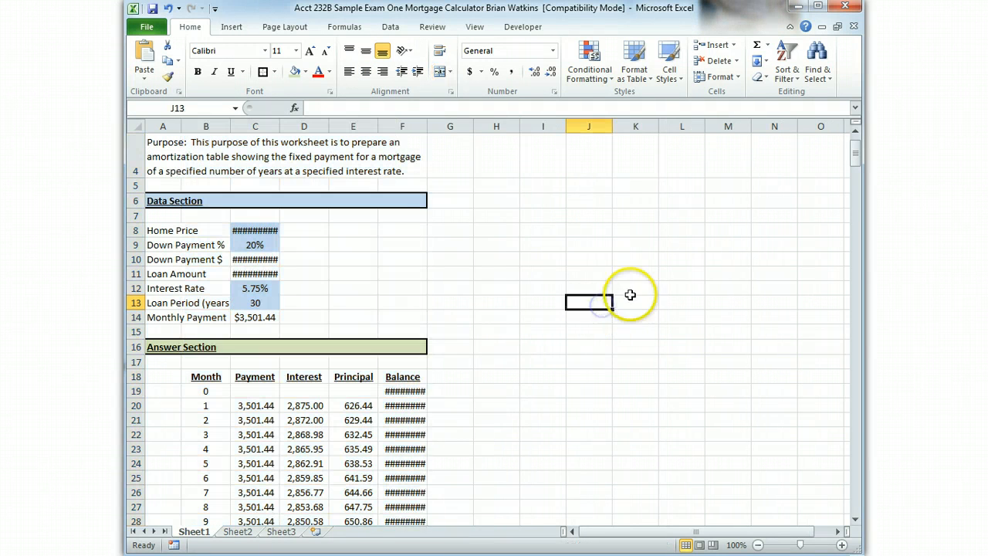
{"action": "left_click_drag", "start_coordinate": [427, 126], "coordinate": [441, 128]}
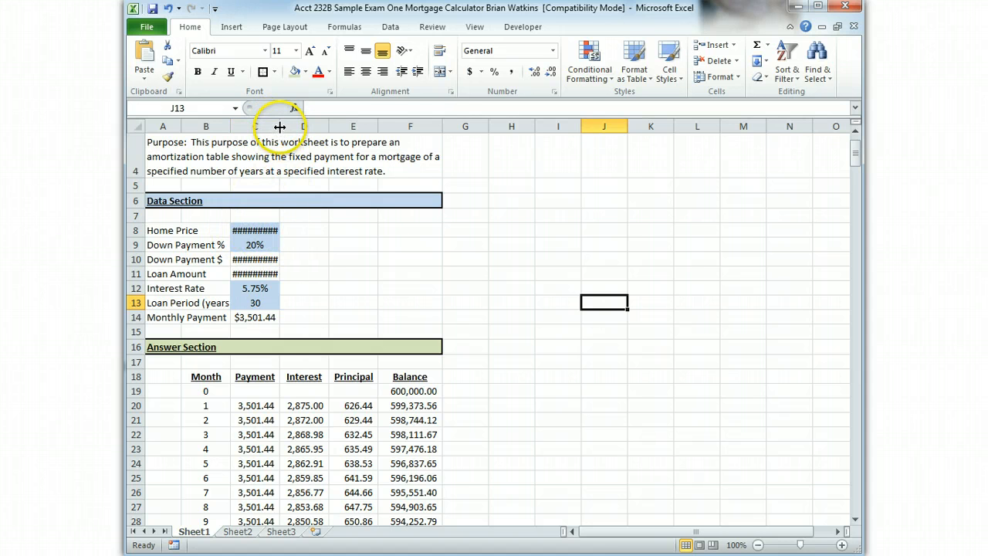
{"action": "left_click_drag", "start_coordinate": [280, 126], "coordinate": [294, 125]}
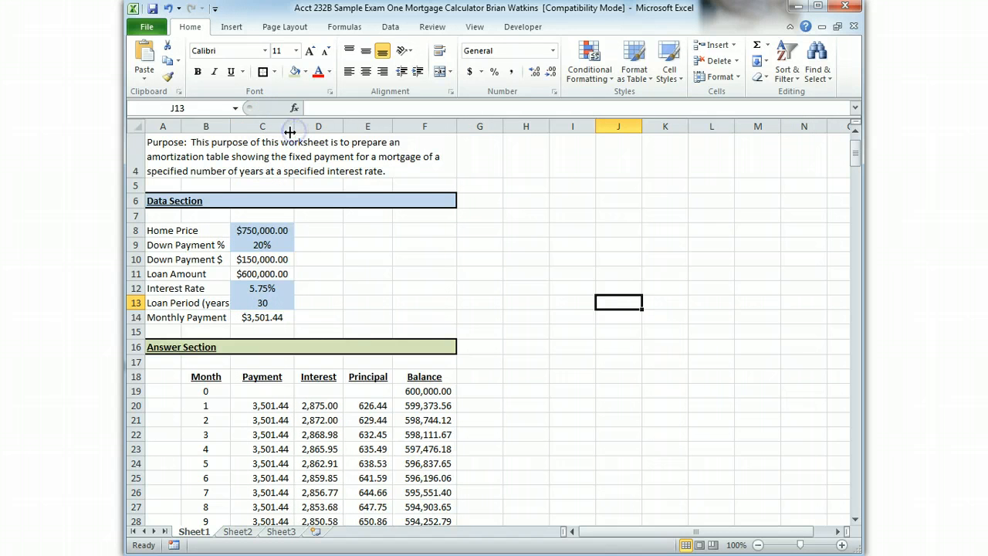
Step: Set the home price in C8 to 10000000 to test the column widths
{"action": "left_click", "coordinate": [265, 230]}
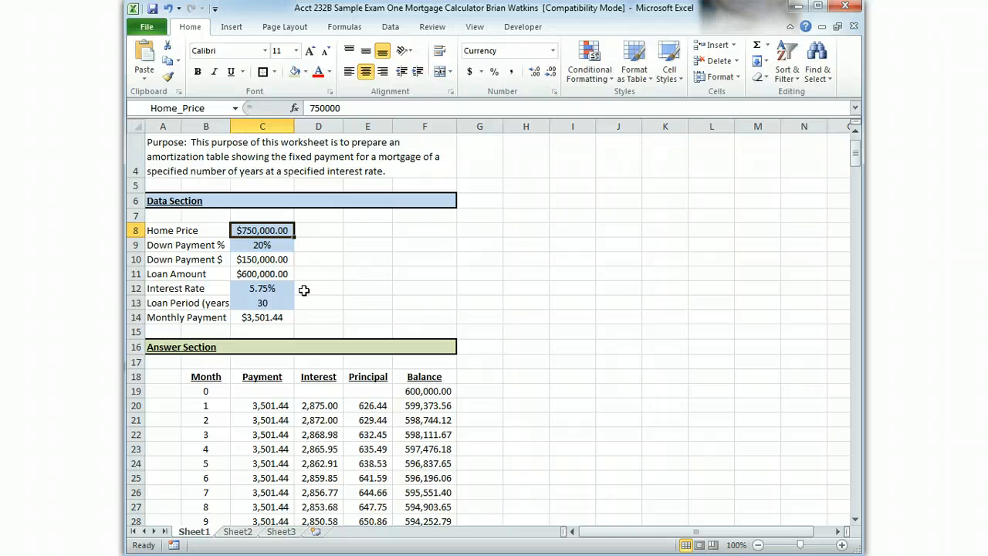
{"action": "type", "text": "10000000"}
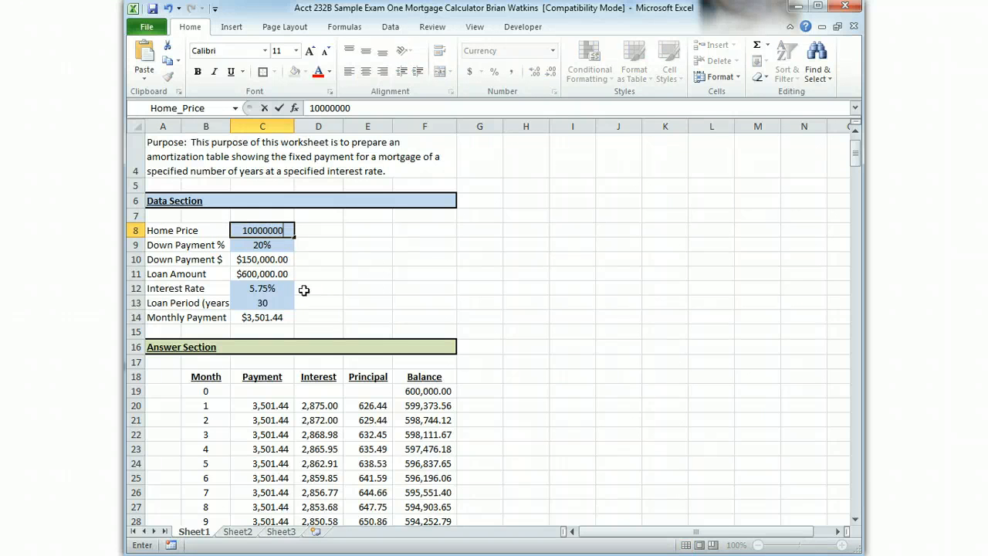
{"action": "key", "text": "Return"}
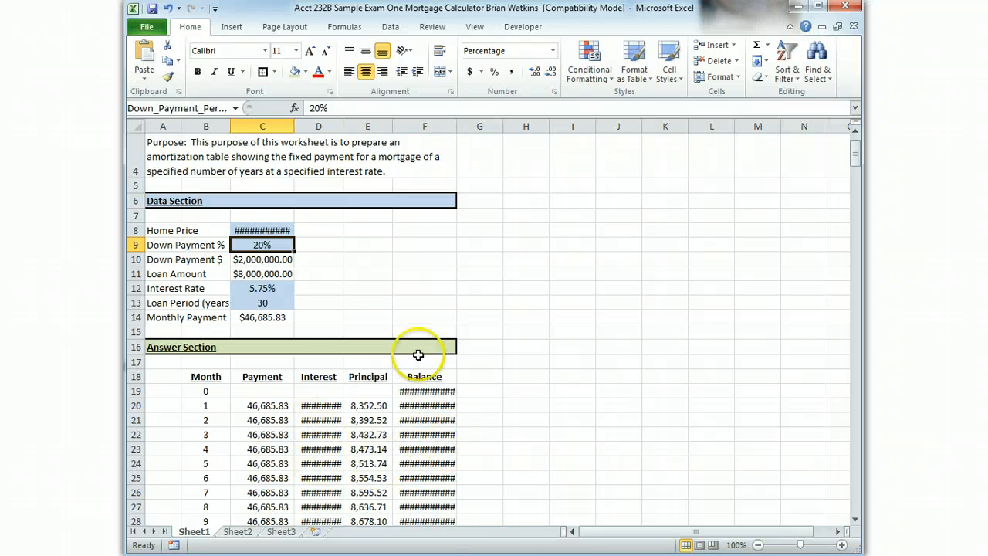
Step: Undo the home price change and the width changes to columns B through F
{"action": "left_click", "coordinate": [256, 232]}
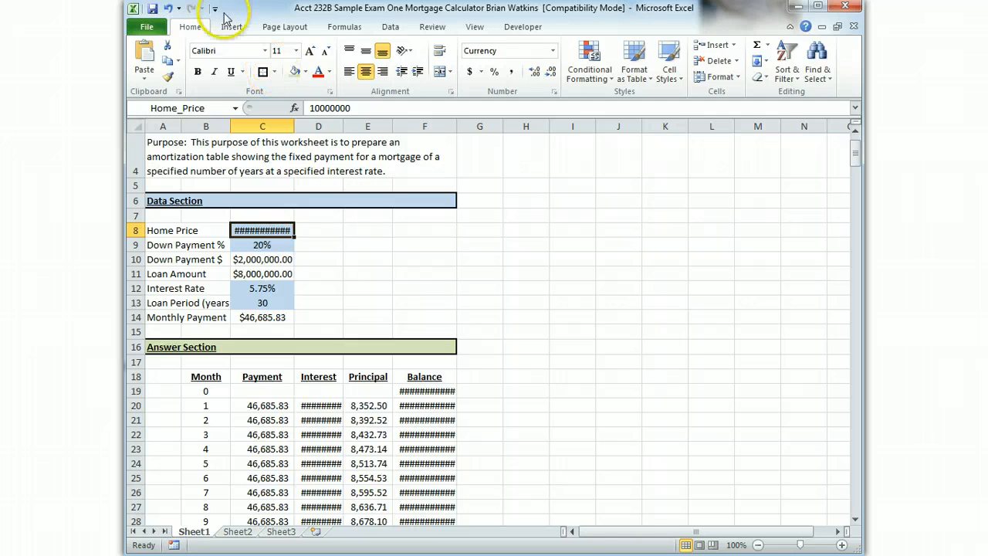
{"action": "left_click", "coordinate": [168, 9]}
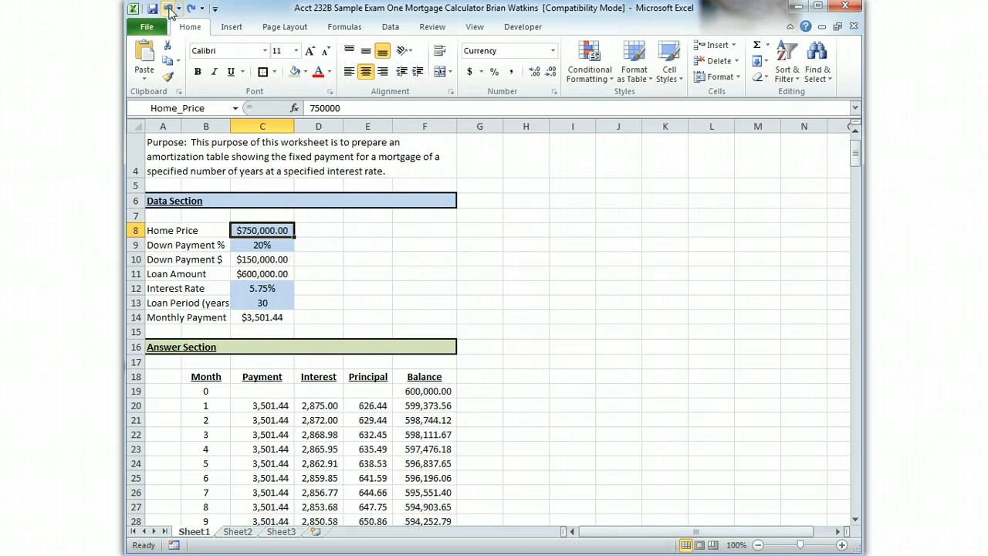
{"action": "left_click", "coordinate": [169, 9]}
{"action": "left_click", "coordinate": [169, 9]}
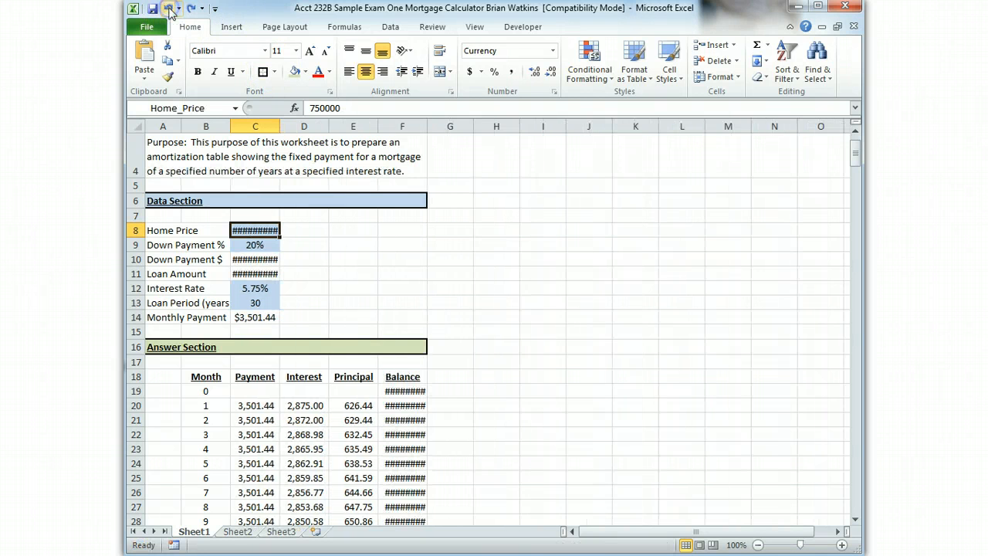
{"action": "left_click", "coordinate": [169, 10]}
{"action": "left_click", "coordinate": [768, 245]}
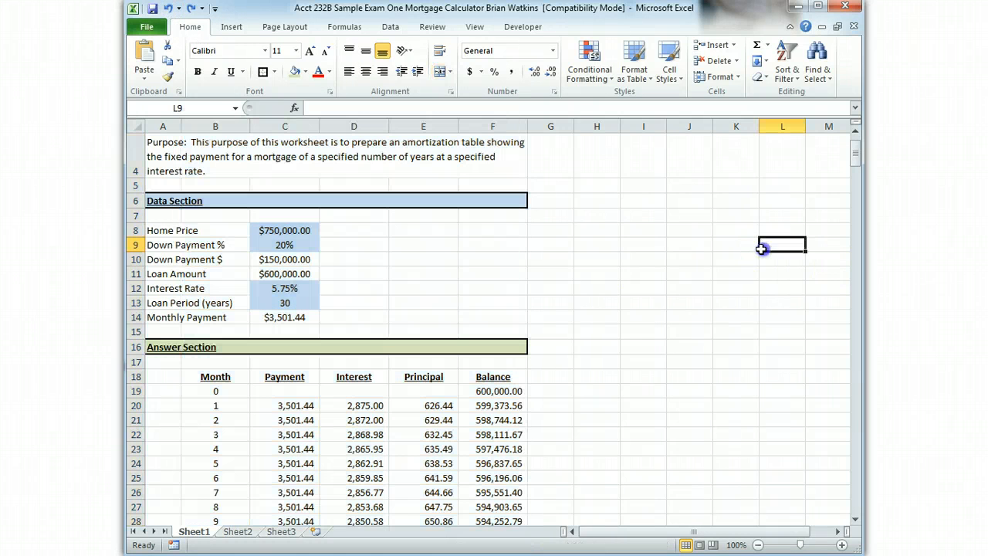
{"action": "scroll", "coordinate": [581, 367], "scroll_direction": "down", "scroll_amount": 2}
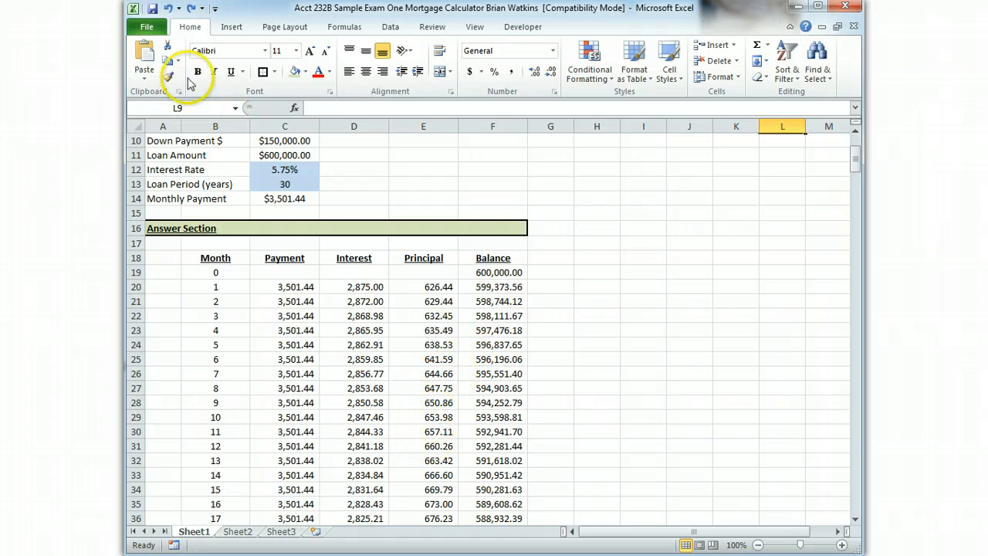
Step: Preview the worksheet's printout to review its page layout, and return to the worksheet
{"action": "left_click", "coordinate": [147, 27]}
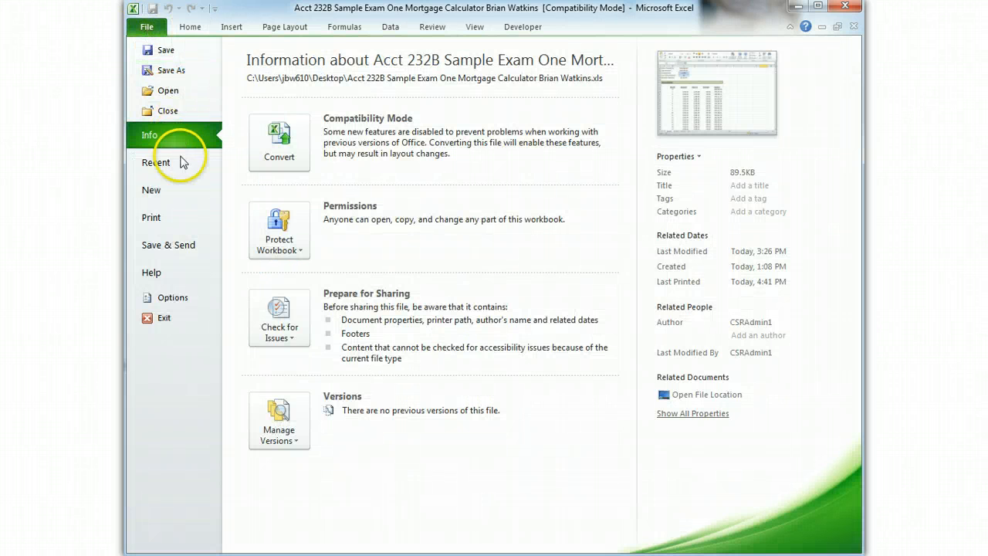
{"action": "left_click", "coordinate": [185, 218]}
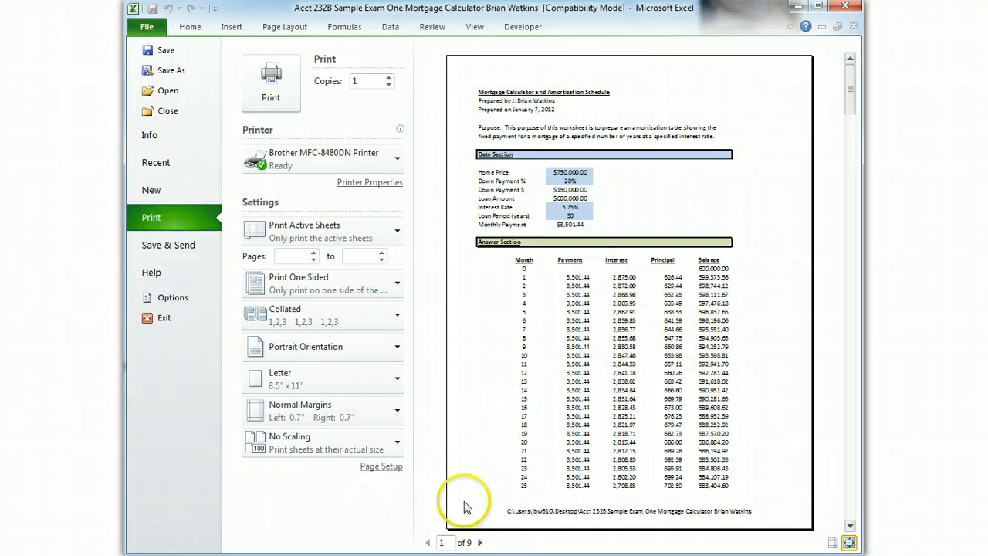
{"action": "left_click", "coordinate": [186, 27]}
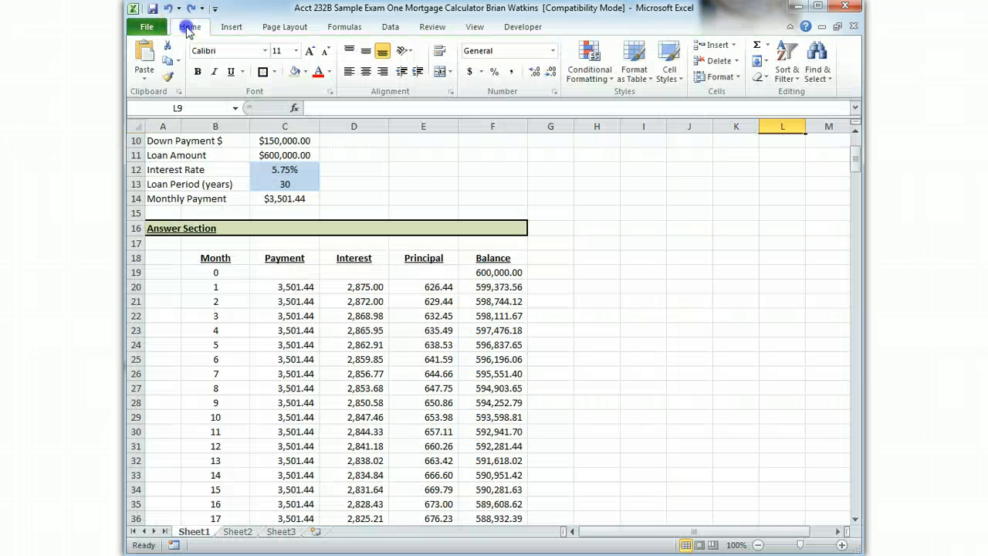
Step: Review the workbook's defined names and the cells they refer to in the Name Manager
{"action": "scroll", "coordinate": [521, 401], "scroll_direction": "down", "scroll_amount": 4}
{"action": "scroll", "coordinate": [517, 427], "scroll_direction": "up", "scroll_amount": 5}
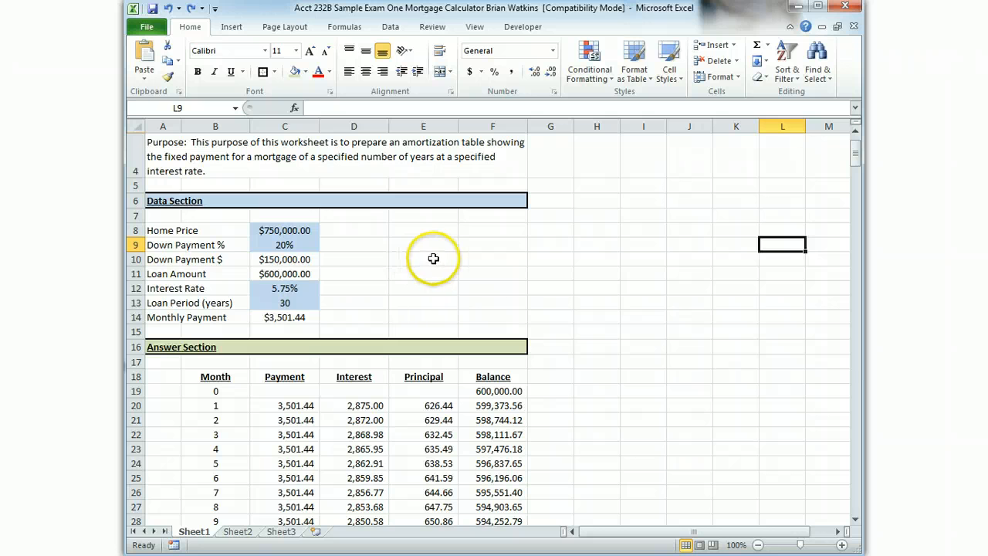
{"action": "left_click", "coordinate": [344, 26]}
{"action": "left_click", "coordinate": [437, 56]}
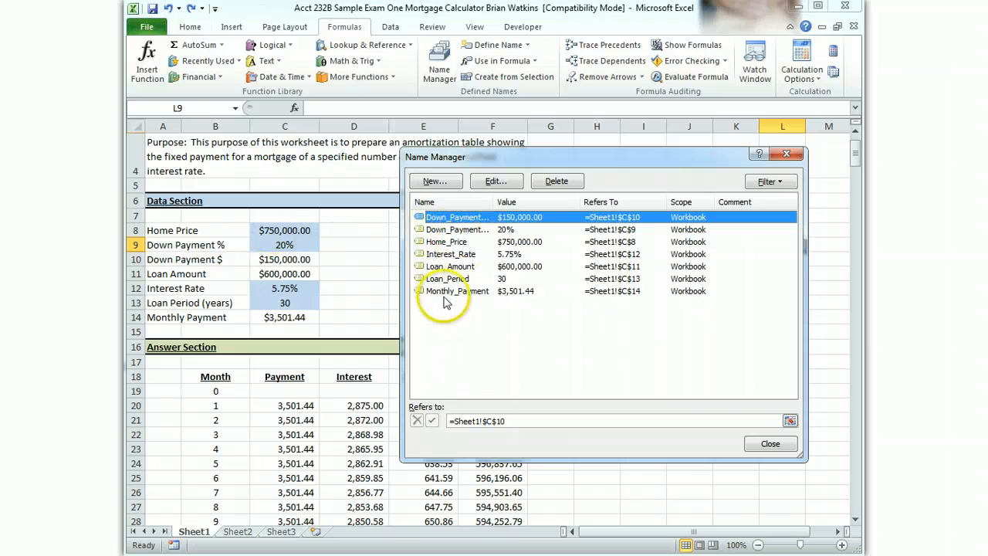
{"action": "left_click", "coordinate": [769, 446]}
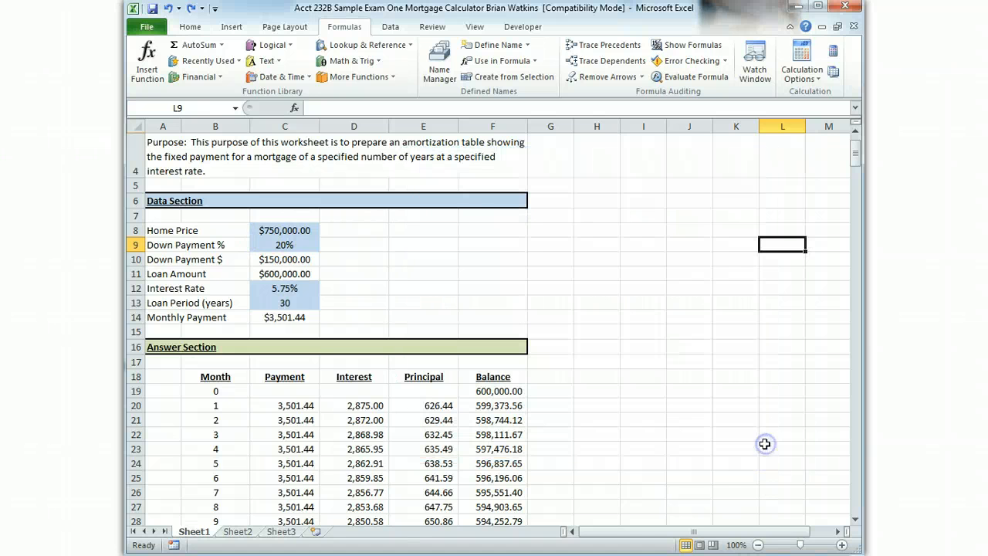
Step: Check the range name assigned to the home price value in C8
{"action": "left_click", "coordinate": [298, 230]}
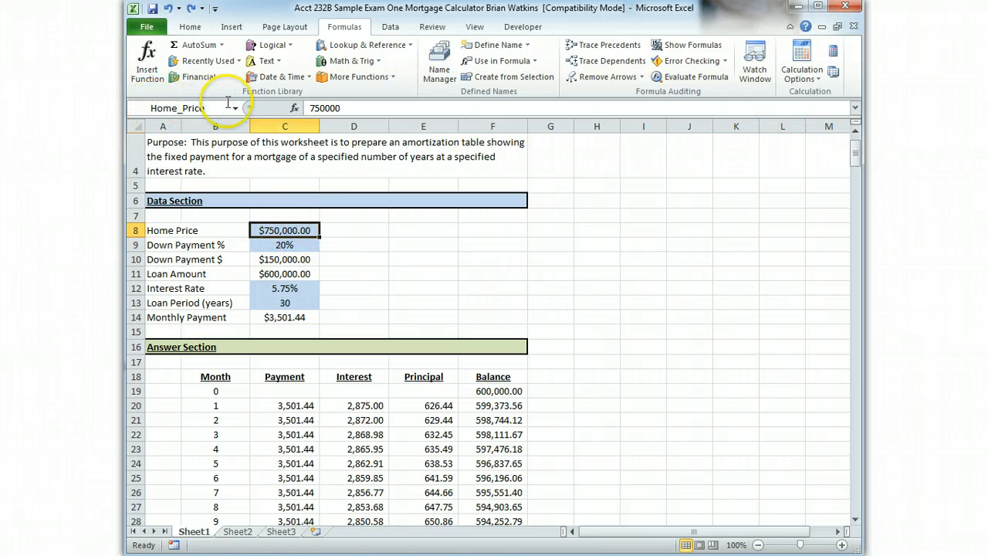
{"action": "left_click_drag", "start_coordinate": [228, 107], "coordinate": [135, 107]}
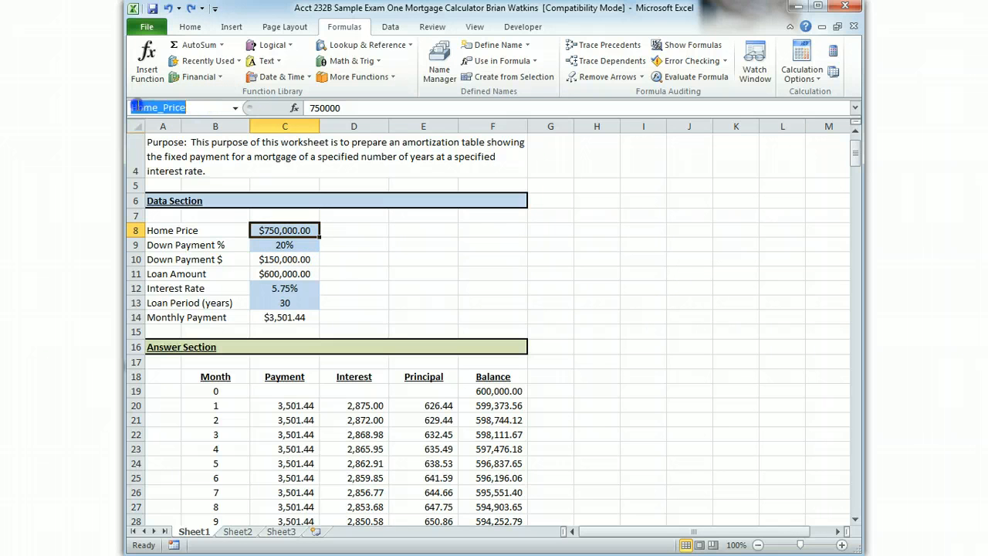
{"action": "left_click", "coordinate": [368, 241]}
{"action": "left_click", "coordinate": [282, 231]}
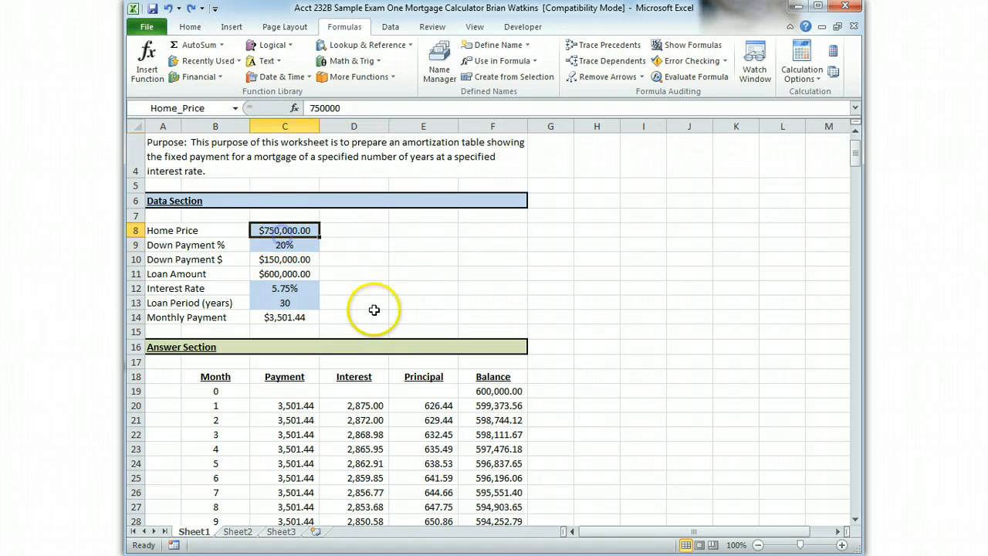
Step: Look over the amortization table, and preview the worksheet's printed page once more
{"action": "scroll", "coordinate": [390, 363], "scroll_direction": "down", "scroll_amount": 4}
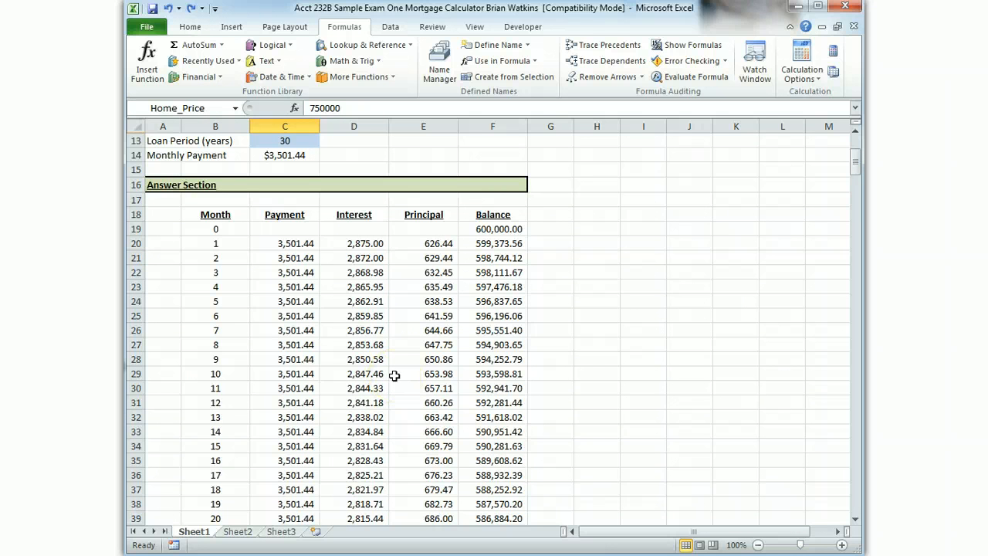
{"action": "scroll", "coordinate": [403, 388], "scroll_direction": "down", "scroll_amount": 2}
{"action": "scroll", "coordinate": [404, 390], "scroll_direction": "up", "scroll_amount": 4}
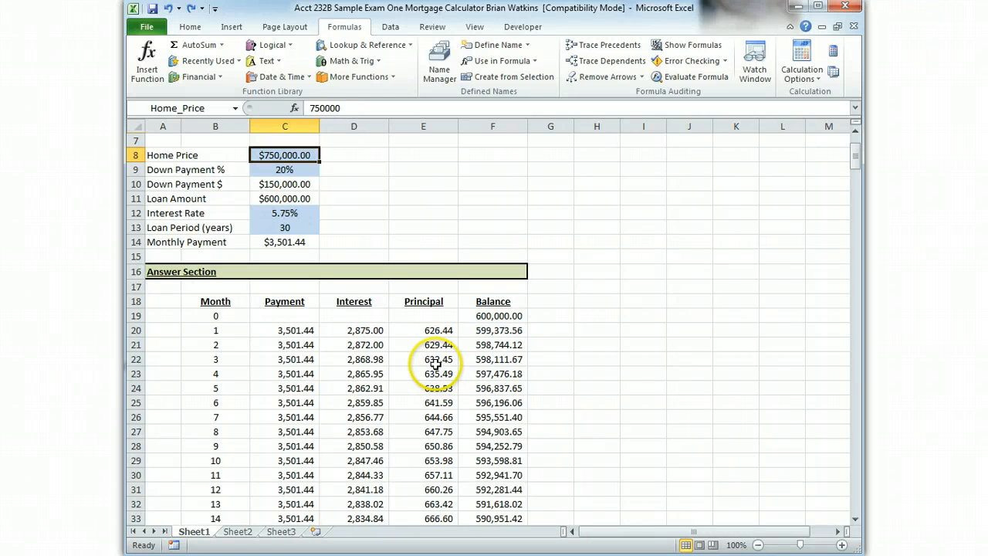
{"action": "left_click", "coordinate": [145, 26]}
{"action": "left_click", "coordinate": [150, 217]}
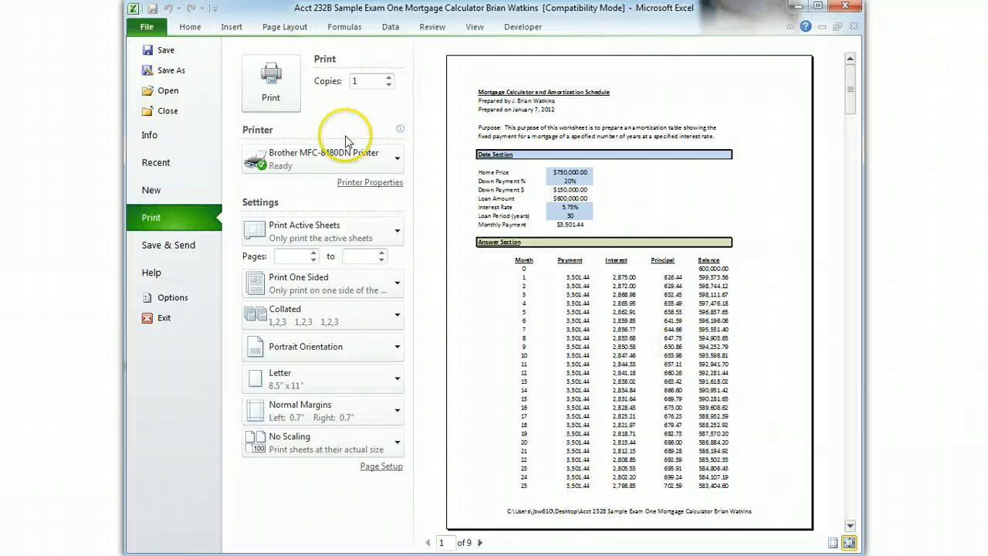
{"action": "left_click", "coordinate": [190, 26]}
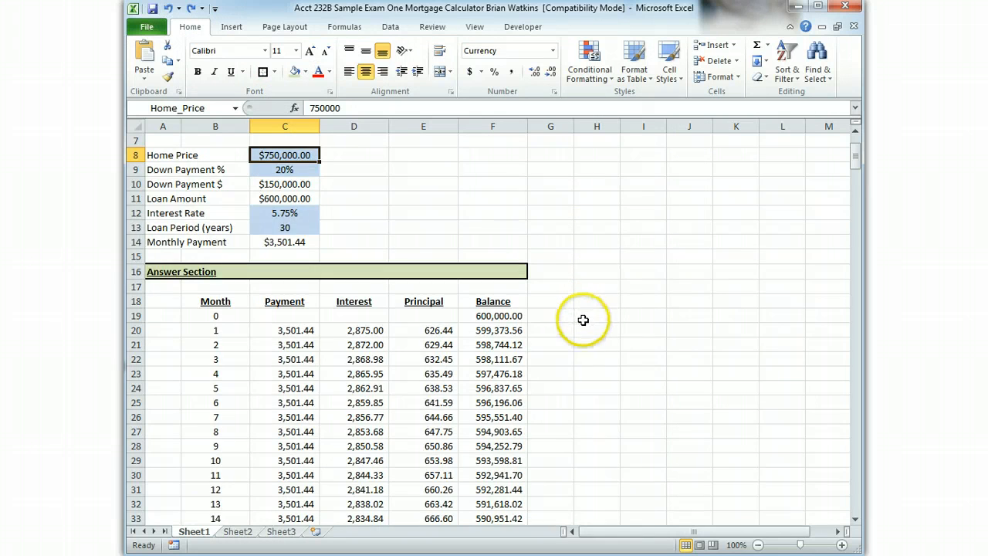
Step: Run the spelling check on the entire sheet, continuing from its beginning
{"action": "scroll", "coordinate": [582, 313], "scroll_direction": "up", "scroll_amount": 2}
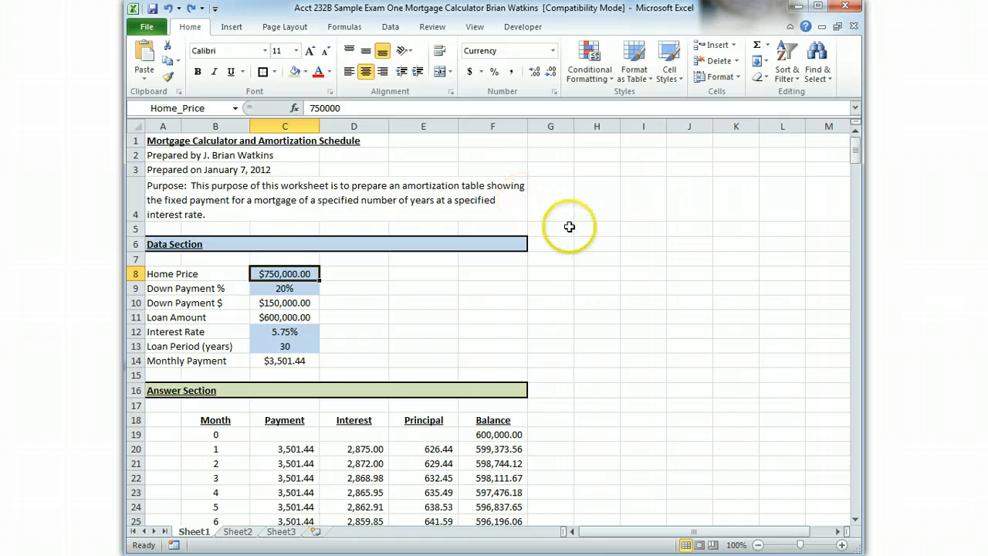
{"action": "left_click", "coordinate": [432, 27]}
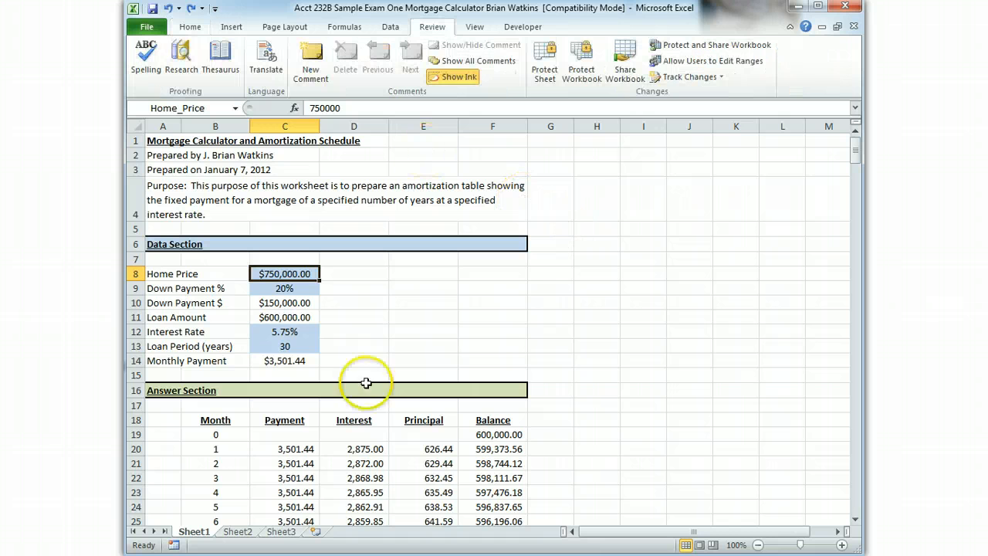
{"action": "left_click", "coordinate": [187, 27]}
{"action": "left_click", "coordinate": [435, 27]}
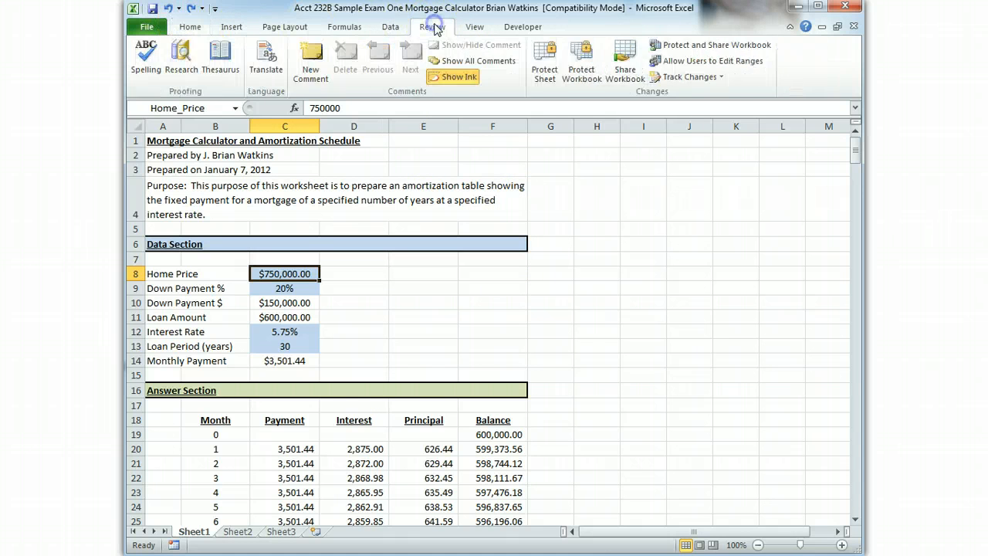
{"action": "left_click", "coordinate": [147, 57]}
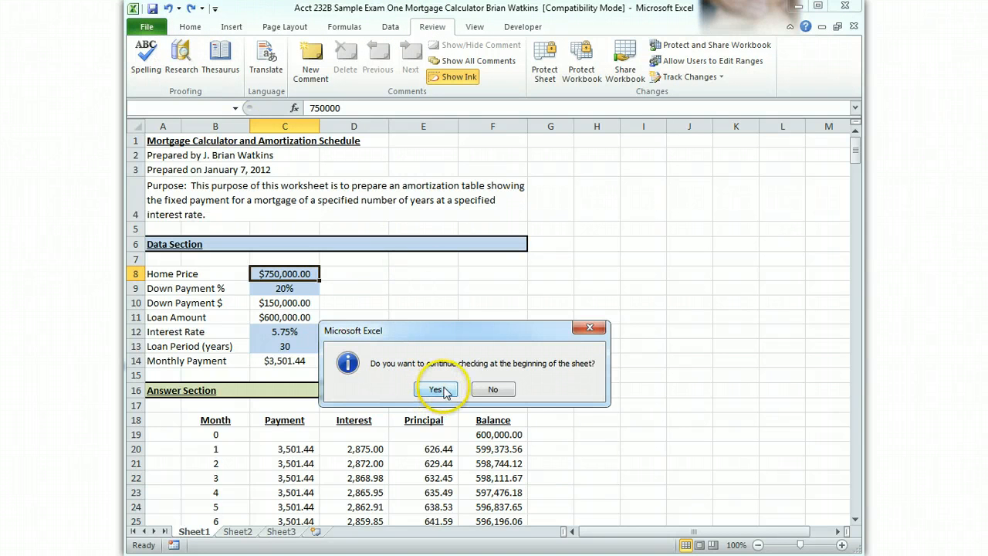
{"action": "left_click", "coordinate": [437, 389]}
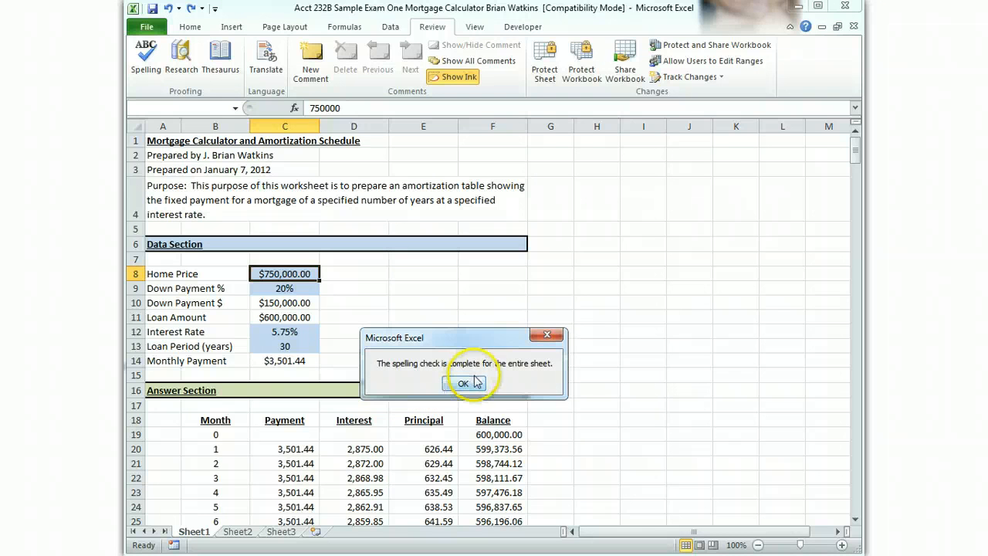
{"action": "left_click", "coordinate": [464, 383]}
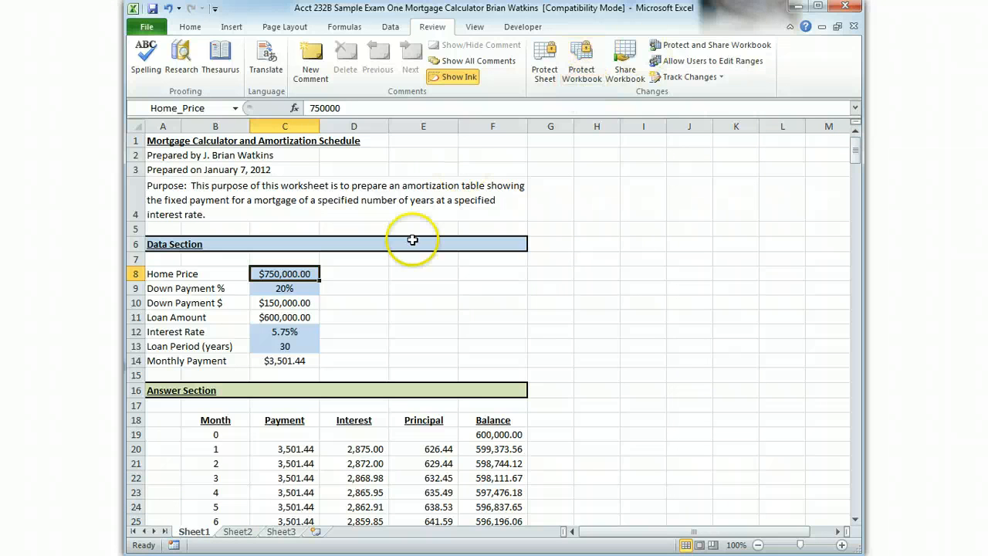
Step: Inspect the shaded input cells for home price, down payment percentage, interest rate and loan period
{"action": "left_click", "coordinate": [281, 288]}
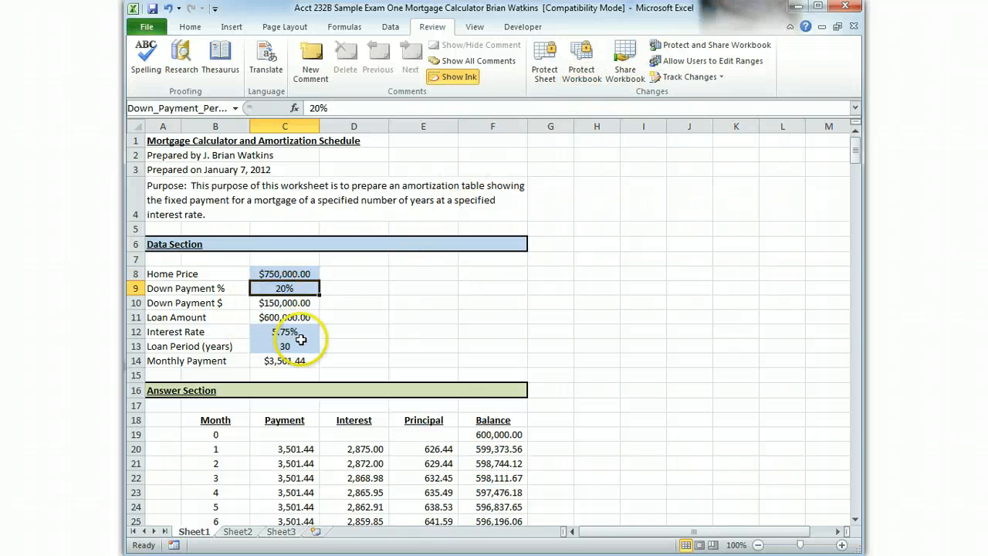
{"action": "left_click", "coordinate": [298, 332]}
{"action": "left_click", "coordinate": [298, 346]}
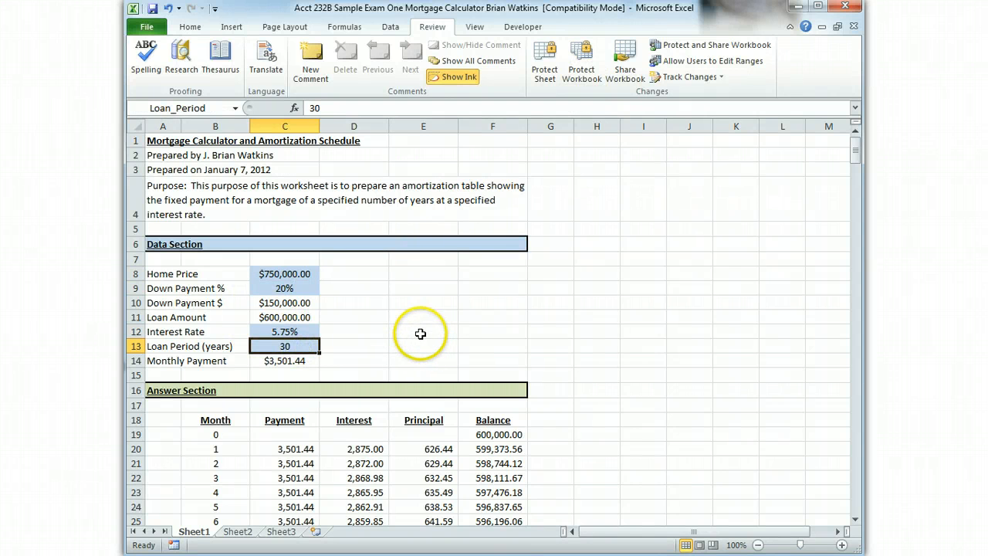
{"action": "left_click", "coordinate": [284, 273]}
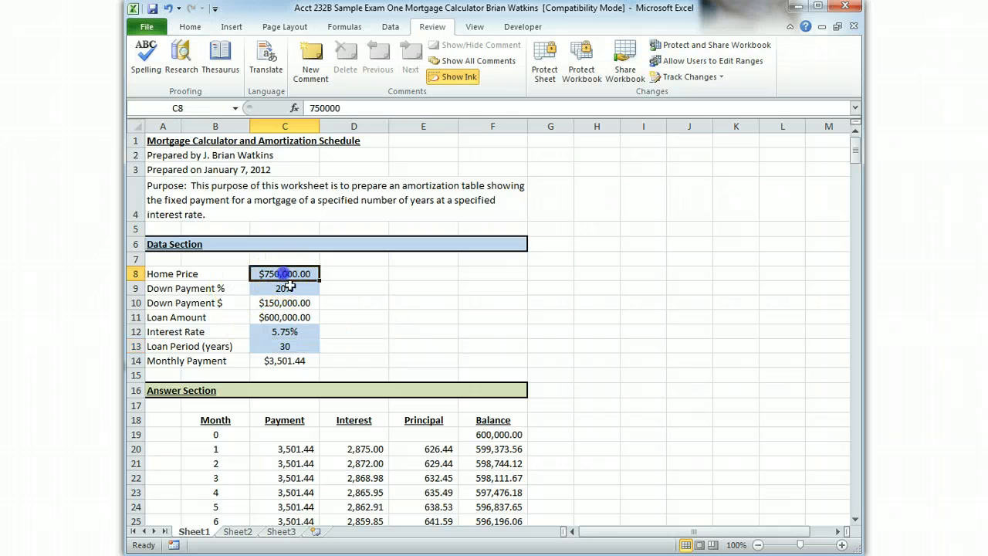
{"action": "left_click", "coordinate": [285, 287]}
{"action": "left_click", "coordinate": [296, 332]}
{"action": "left_click", "coordinate": [301, 347]}
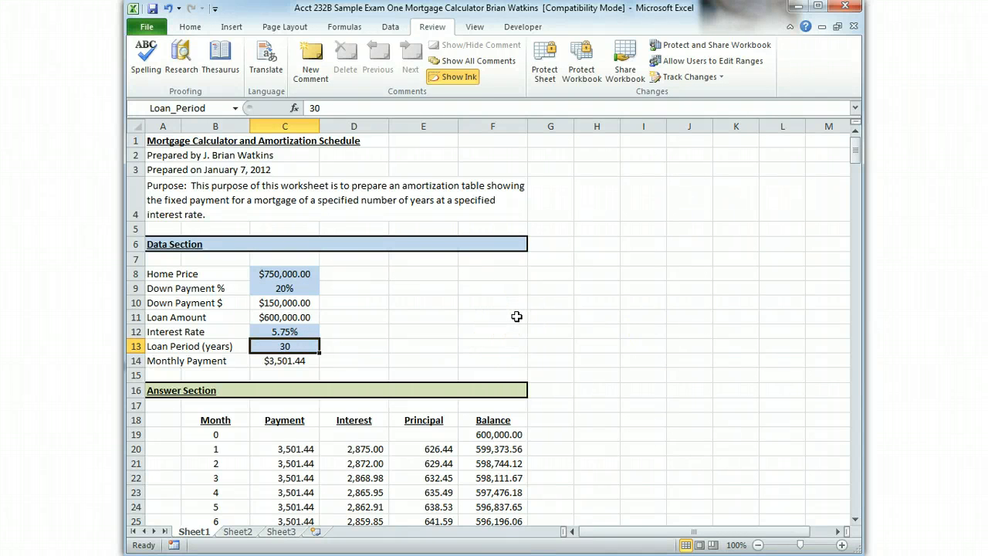
Step: Show the worksheet's formulas for review, and switch back to displaying values
{"action": "key", "text": "ctrl+grave"}
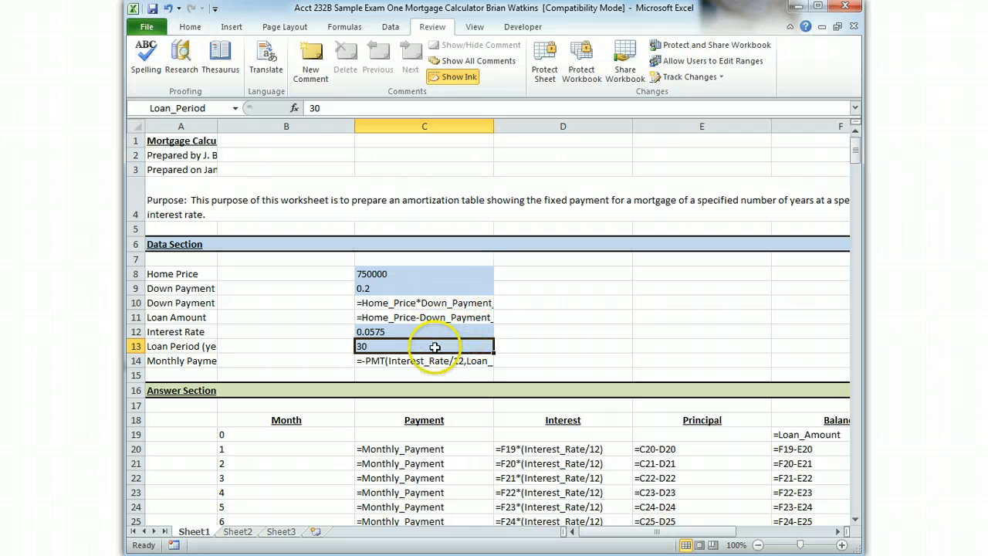
{"action": "key", "text": "ctrl+grave"}
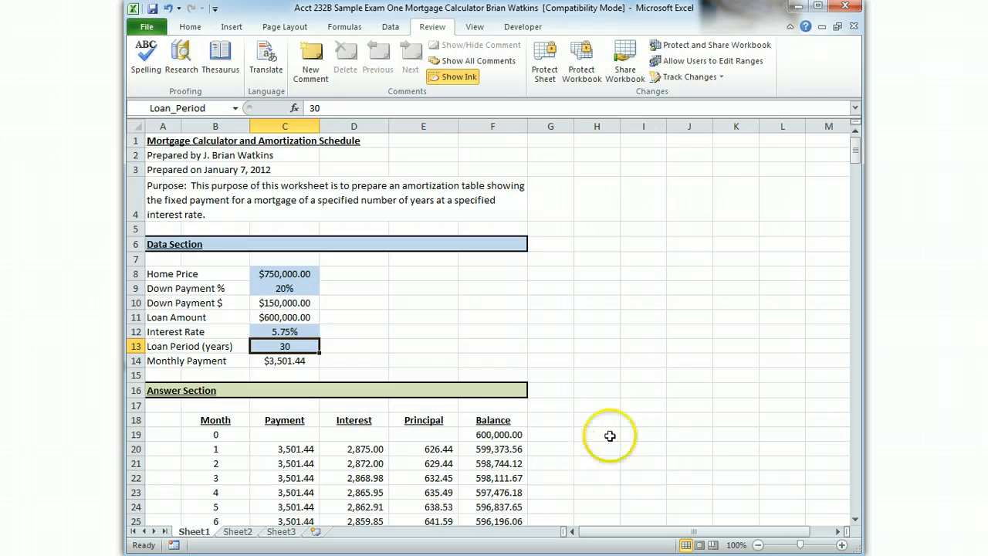
Step: Check the formula of the month 0 balance in F19, and highlight the amortization rows starting at month 1
{"action": "scroll", "coordinate": [613, 512], "scroll_direction": "down", "scroll_amount": 3}
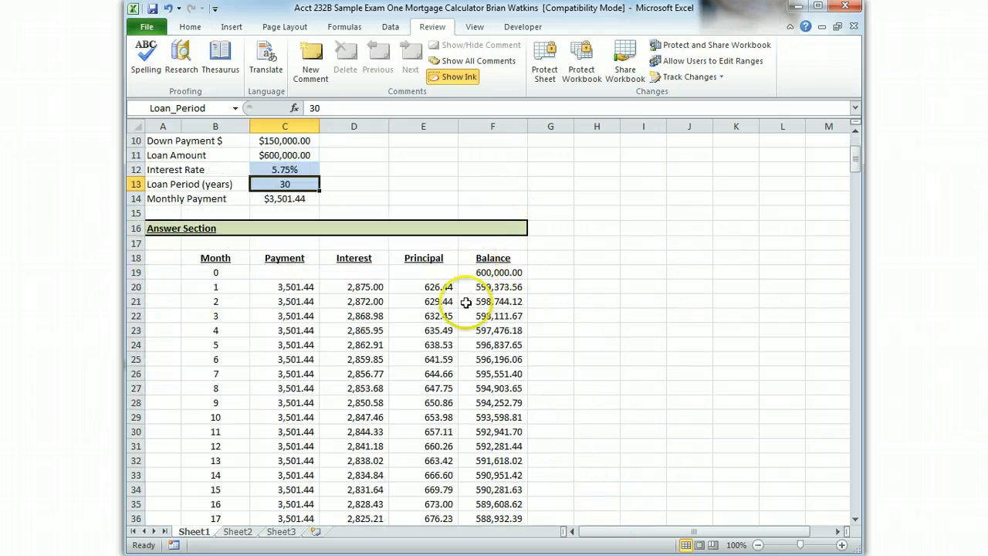
{"action": "left_click", "coordinate": [490, 273]}
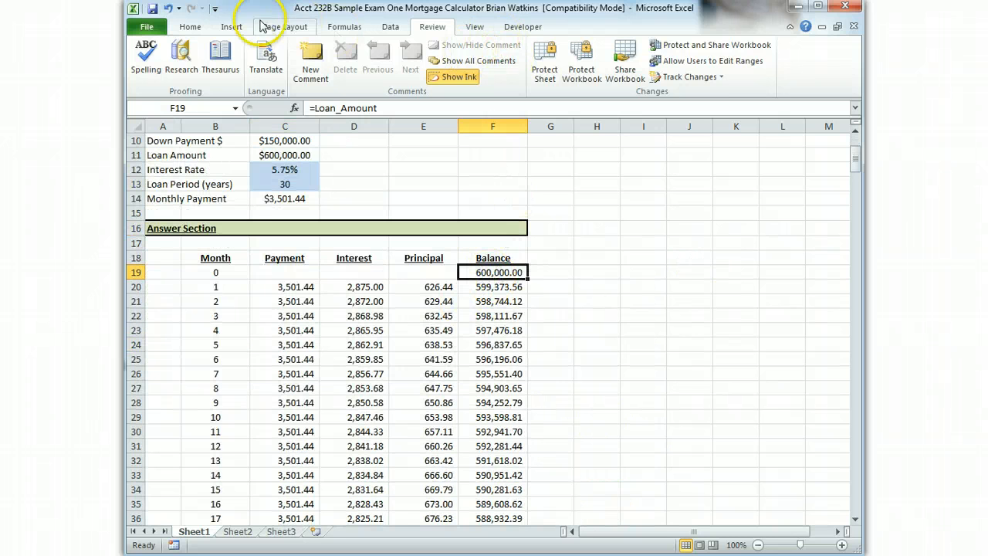
{"action": "left_click", "coordinate": [192, 27]}
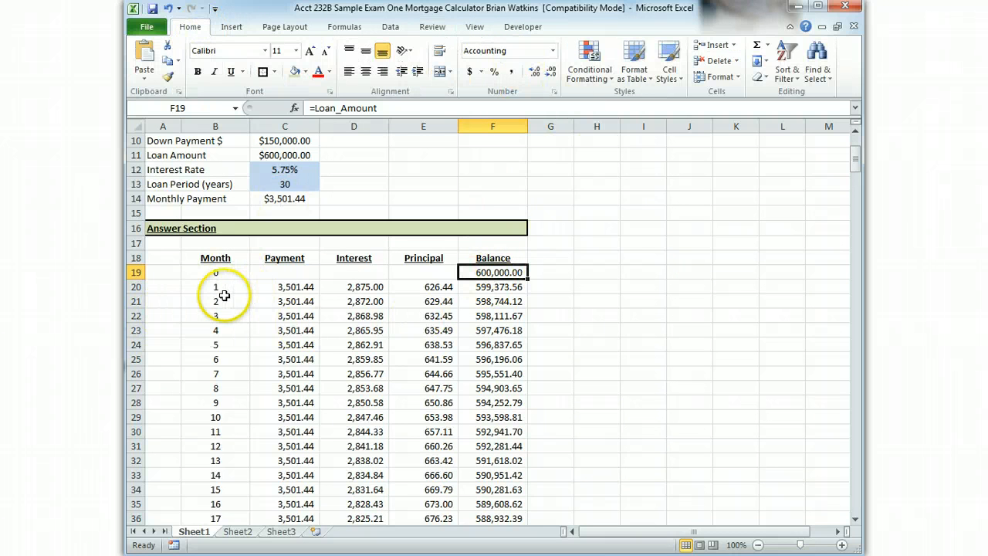
{"action": "left_click_drag", "start_coordinate": [214, 290], "coordinate": [498, 490]}
{"action": "left_click", "coordinate": [597, 270]}
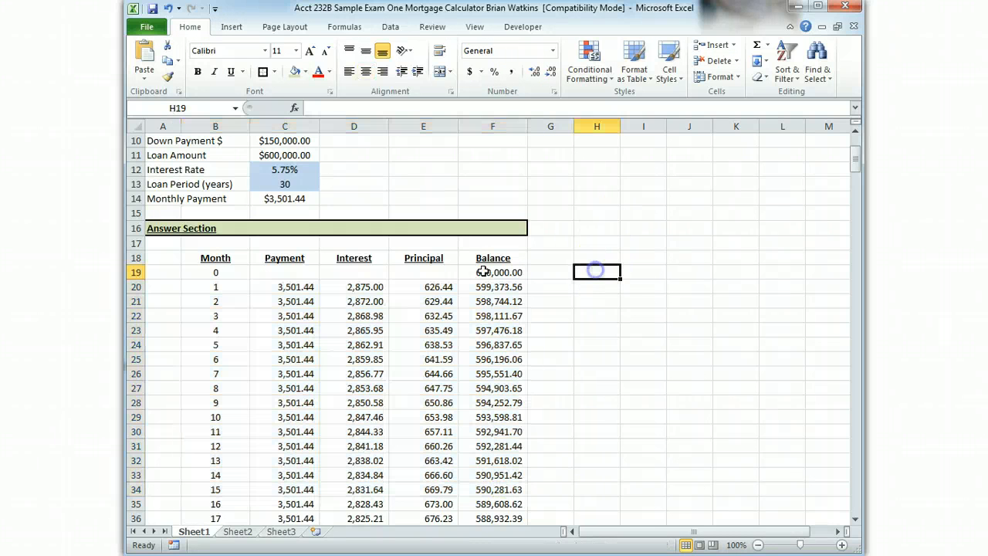
Step: Change the month 0 balance in F19 to the General number format
{"action": "left_click", "coordinate": [483, 272]}
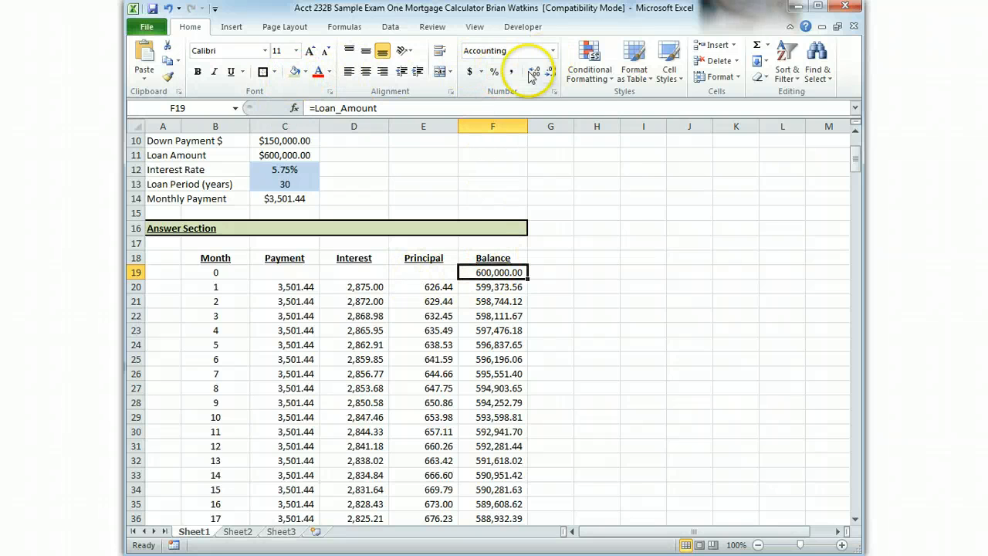
{"action": "left_click", "coordinate": [553, 50]}
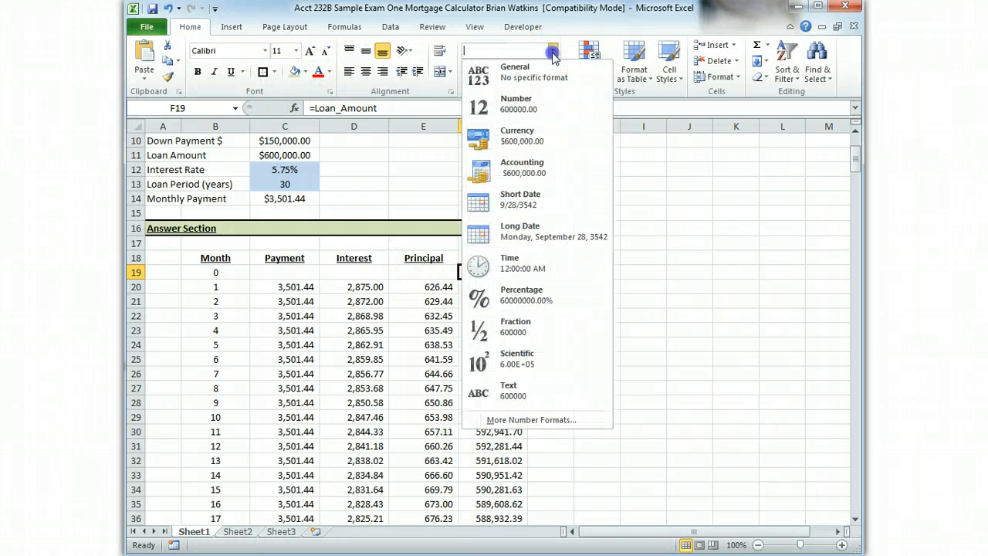
{"action": "left_click", "coordinate": [522, 80]}
{"action": "left_click_drag", "start_coordinate": [736, 301], "coordinate": [736, 288]}
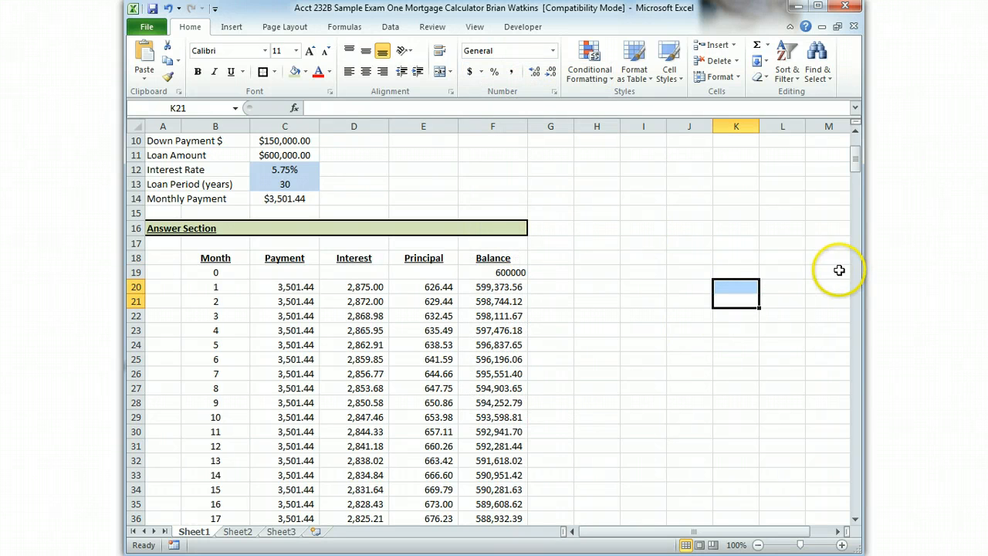
Step: Apply the comma number style to the month 0 balance in F19
{"action": "left_click", "coordinate": [507, 273]}
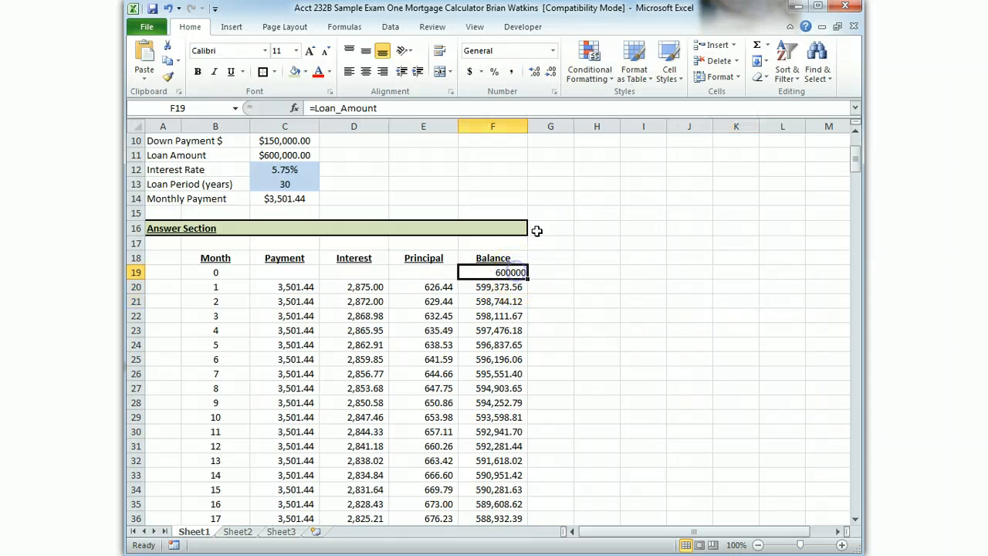
{"action": "left_click", "coordinate": [512, 71]}
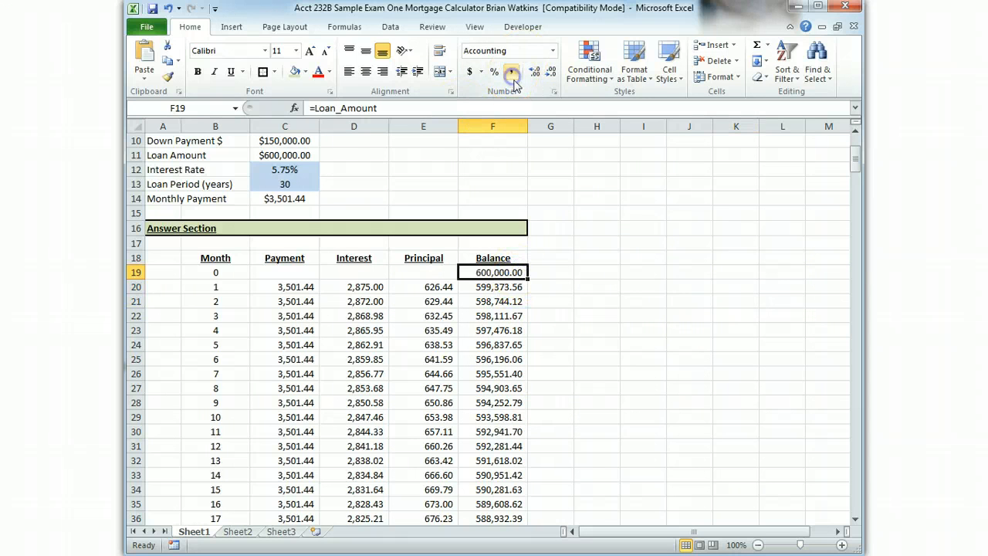
{"action": "left_click", "coordinate": [633, 286]}
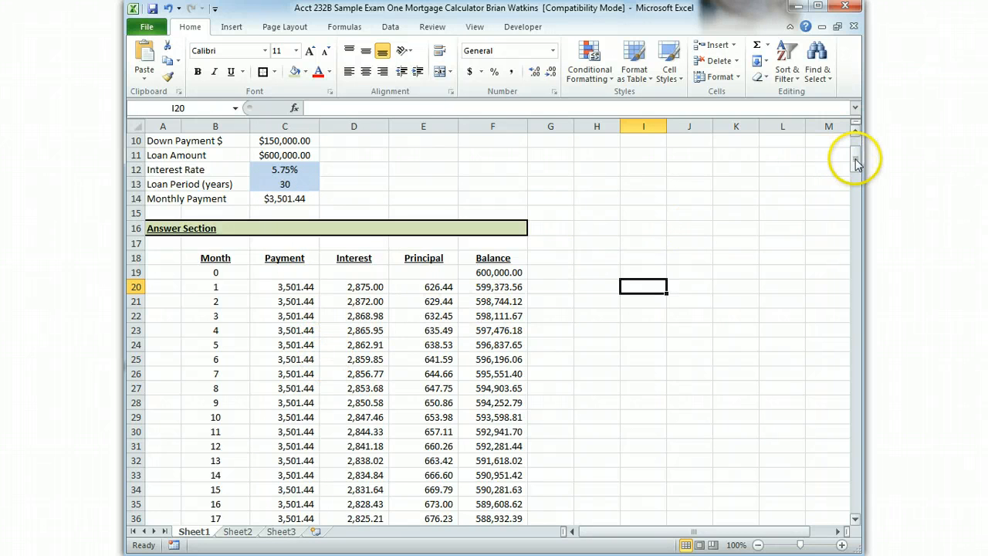
{"action": "mouse_move", "coordinate": [856, 158]}
{"action": "left_mouse_down"}
{"action": "mouse_move", "coordinate": [816, 512]}
{"action": "mouse_move", "coordinate": [858, 496]}
{"action": "mouse_move", "coordinate": [861, 152]}
{"action": "mouse_move", "coordinate": [854, 166]}
{"action": "left_mouse_up"}
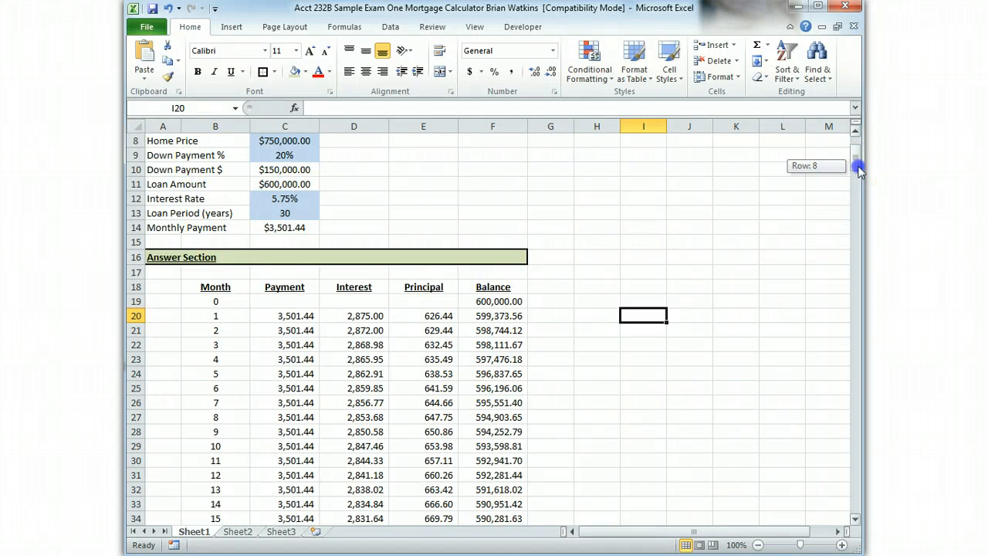
{"action": "left_click_drag", "start_coordinate": [859, 172], "coordinate": [863, 162]}
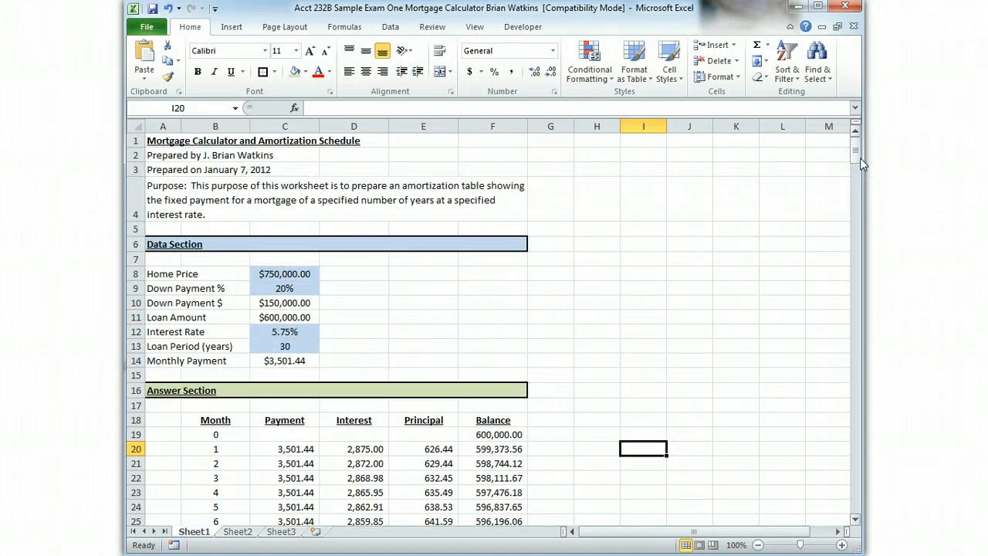